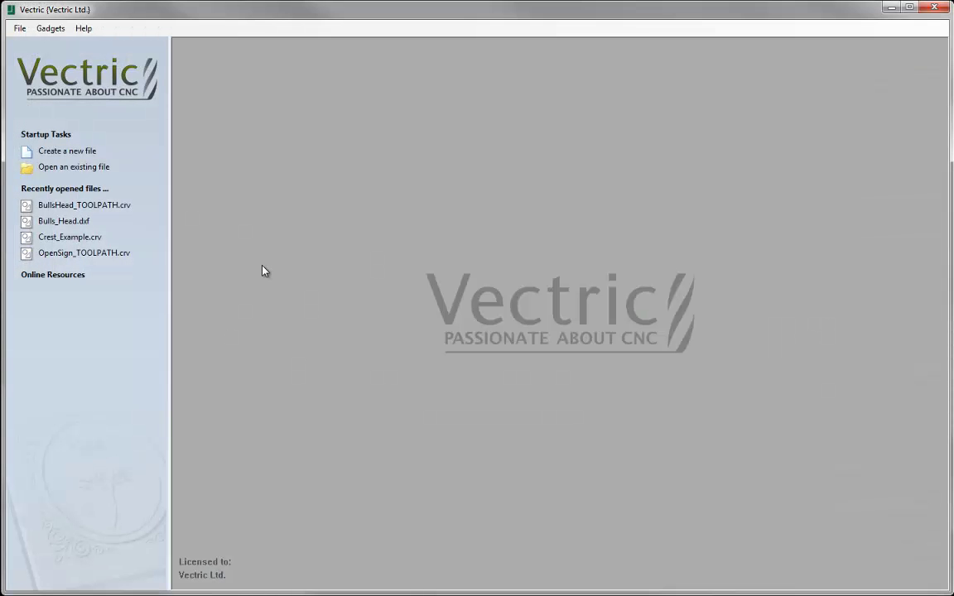
- Create a new job 12 inches wide, 4 inches high and 0.75 inches thick
left_click(72, 153)
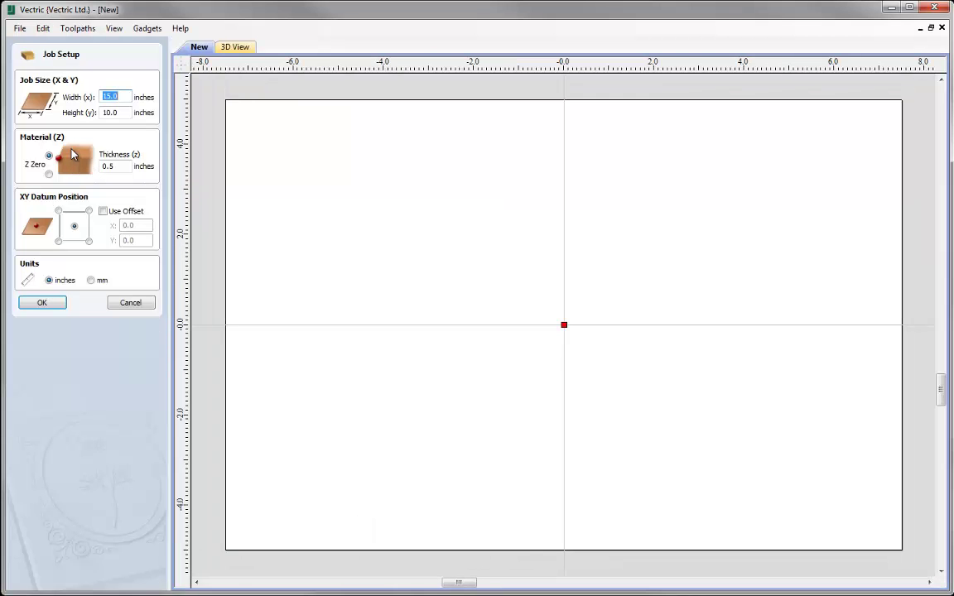
type("12")
key("Tab")
type("4")
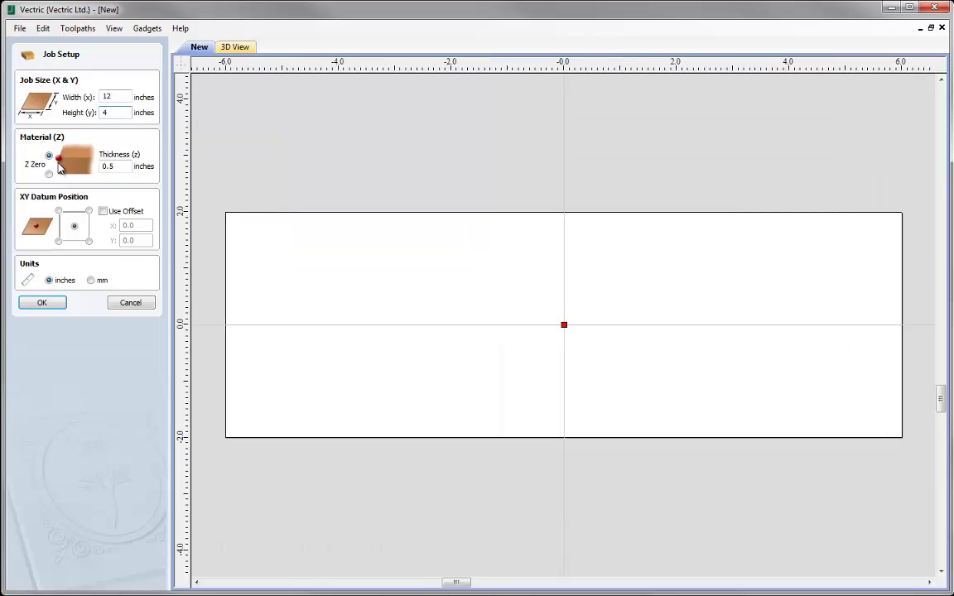
left_click(108, 168)
type("7")
left_click(52, 303)
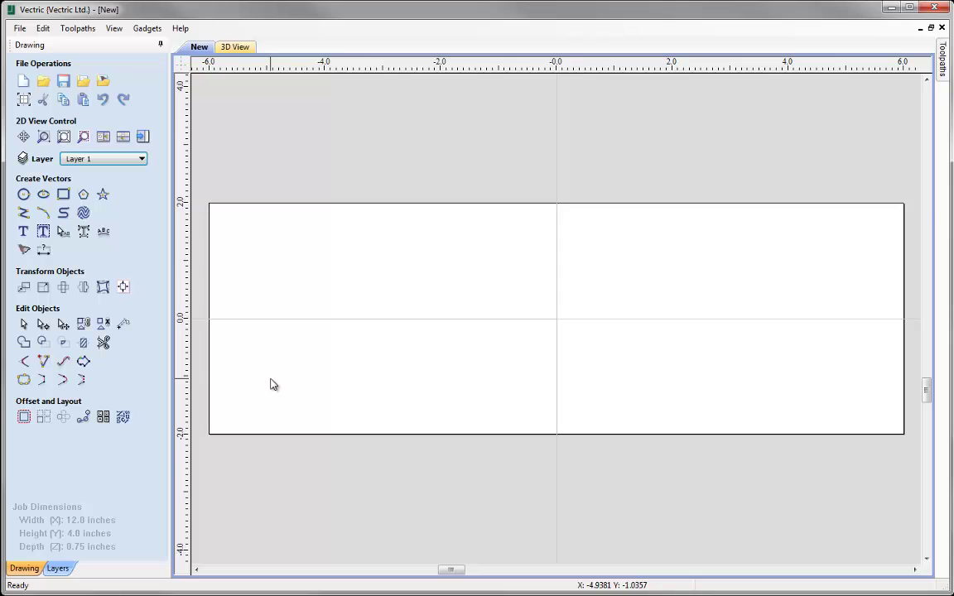
- Import the image Liberator_Poster.JPG into the drawing for tracing
left_click(104, 81)
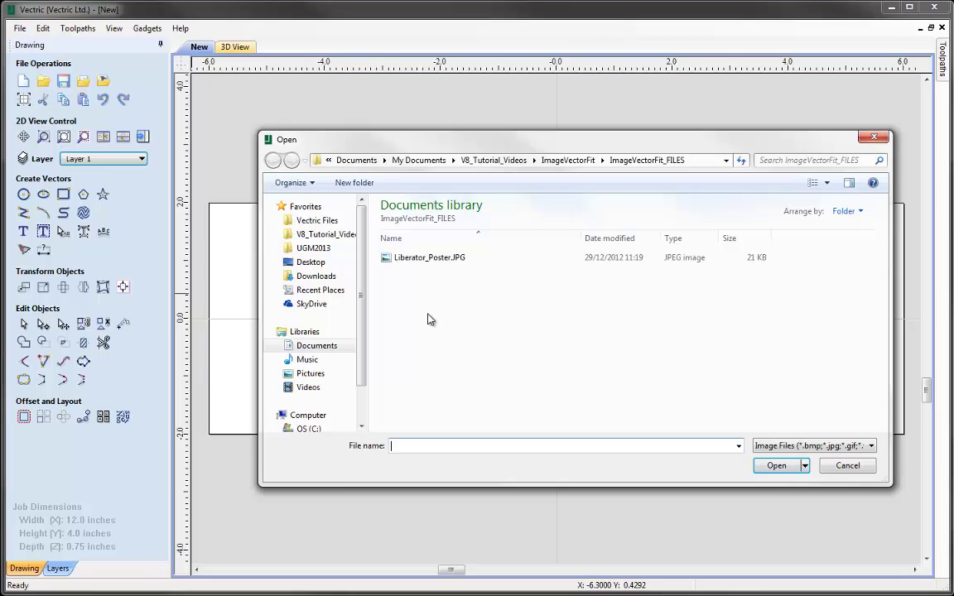
left_click(860, 446)
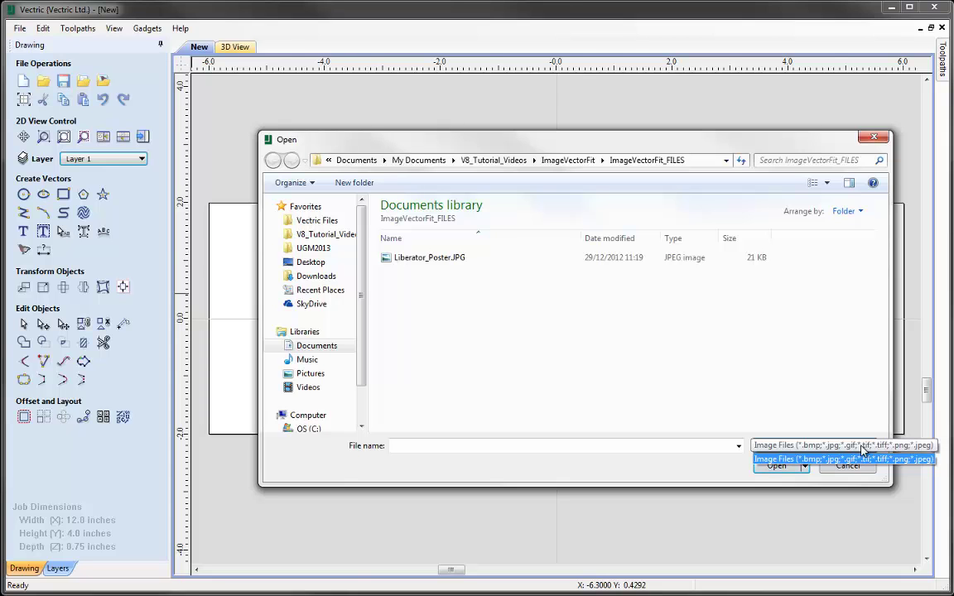
left_click(845, 446)
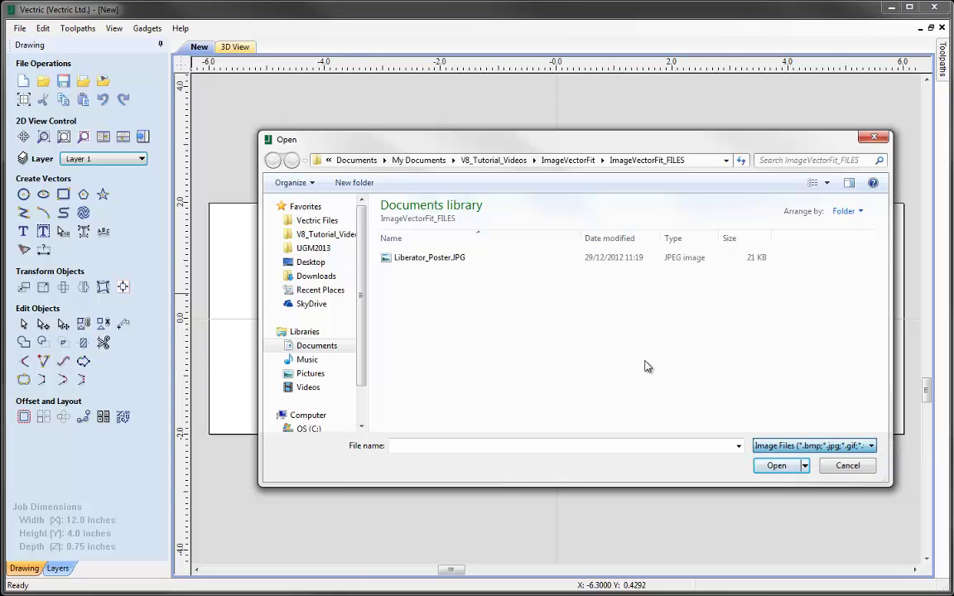
left_click(430, 259)
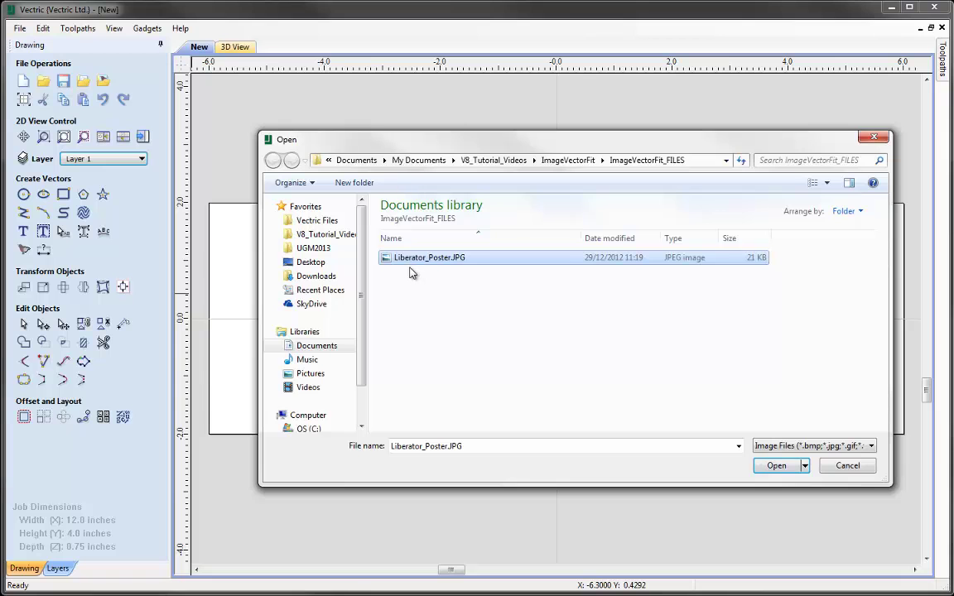
left_click(781, 468)
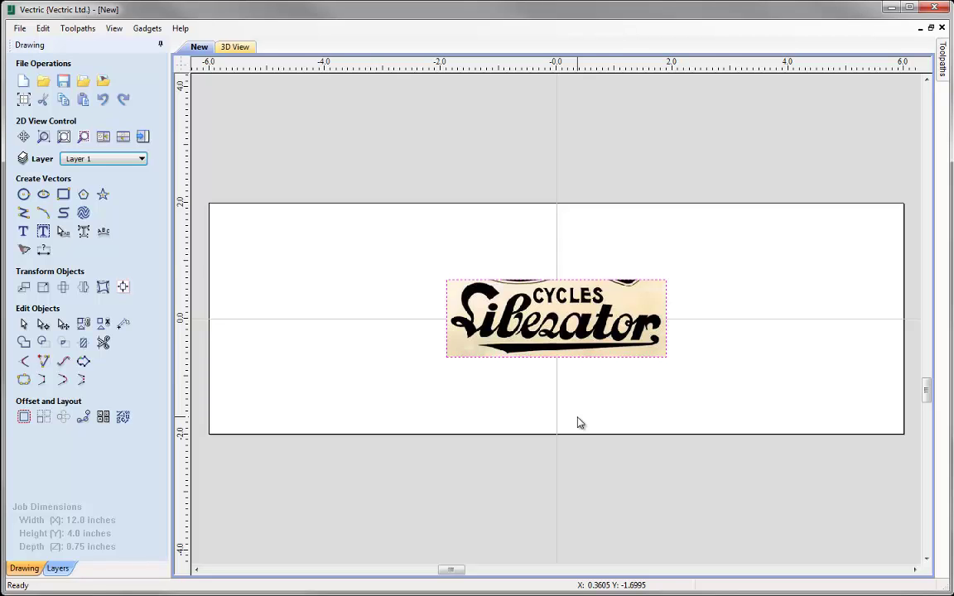
- Hide and show the Bitmap Layer twice to check the imported image's layer
left_click(142, 160)
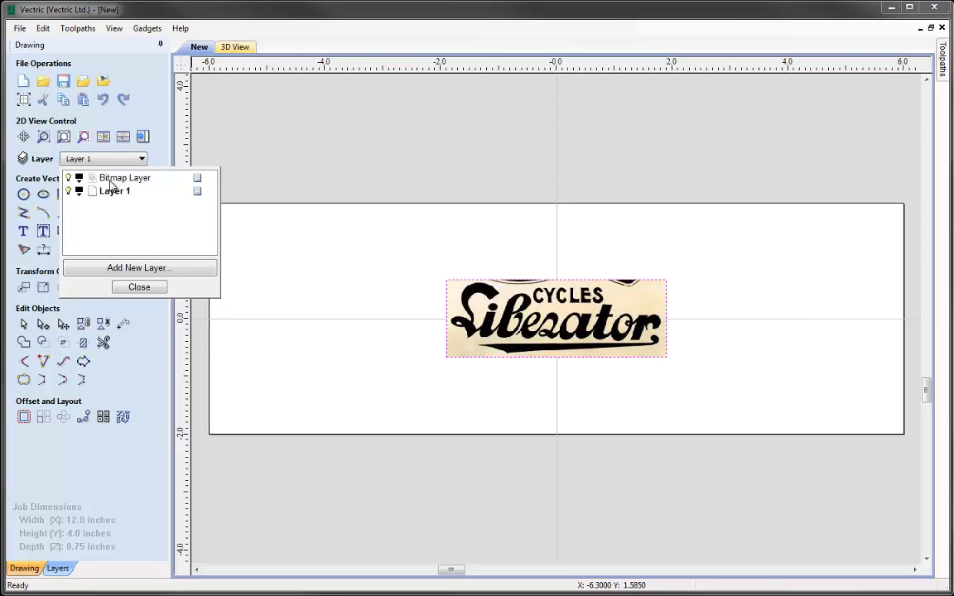
left_click(68, 179)
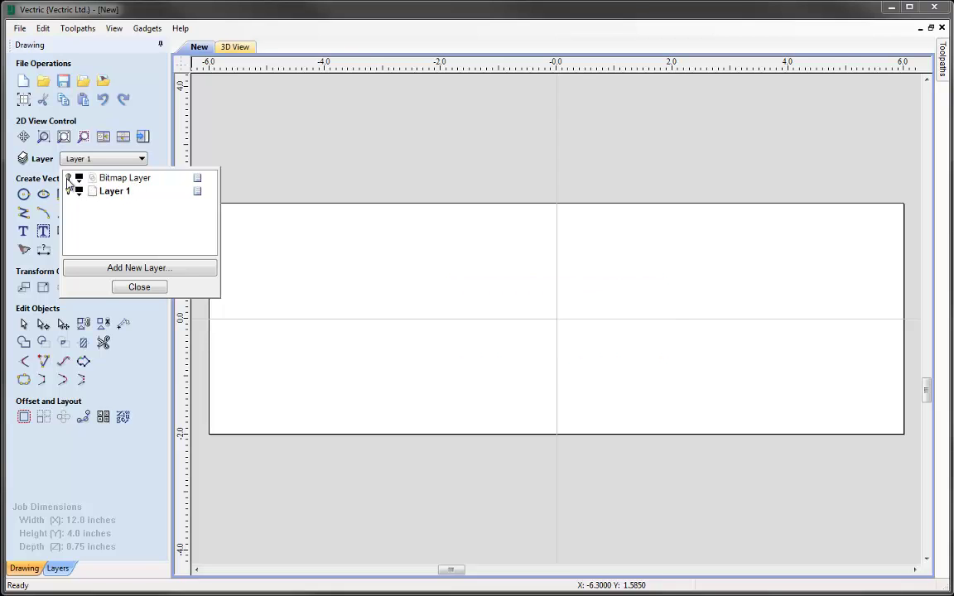
left_click(68, 179)
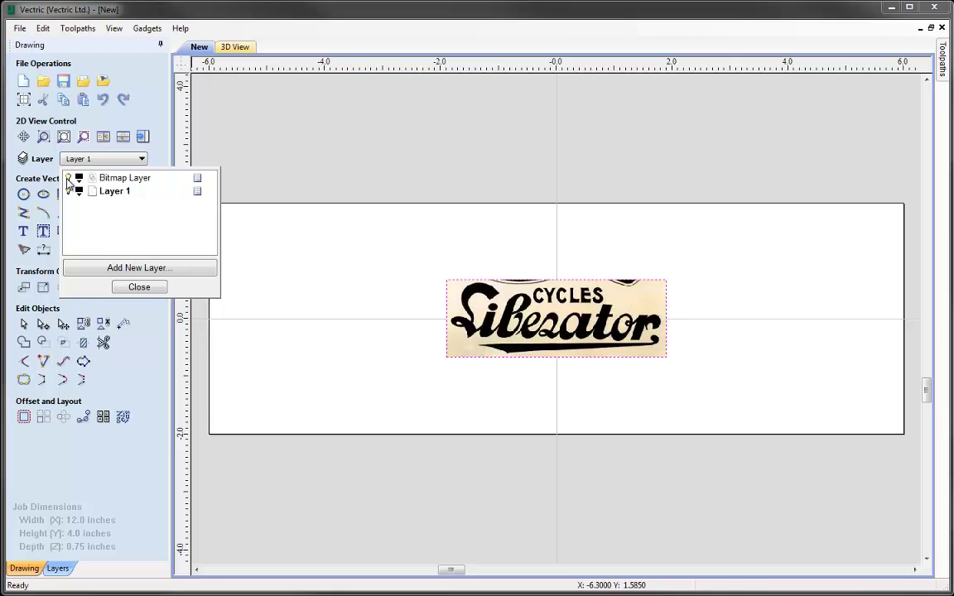
left_click(68, 179)
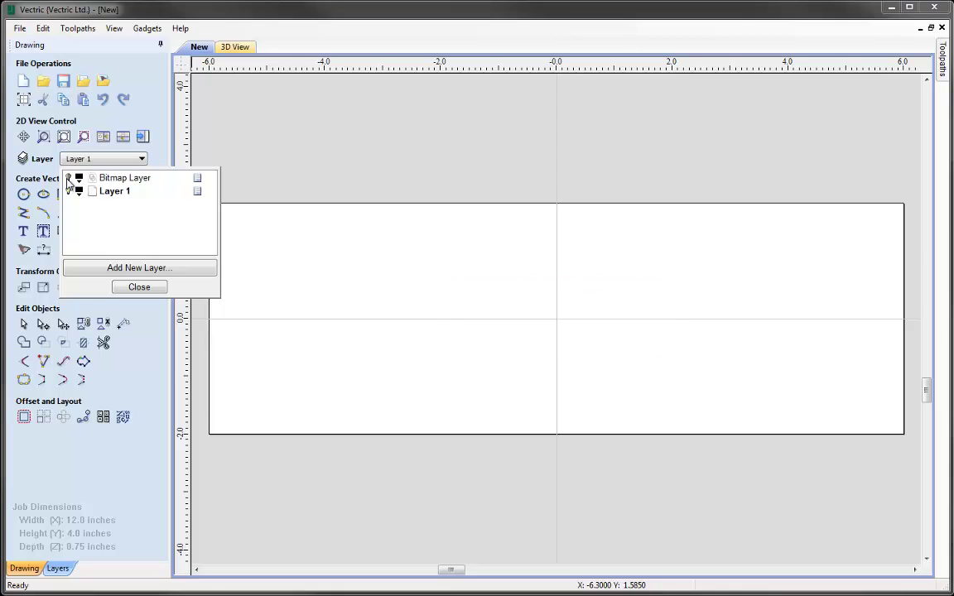
left_click(68, 179)
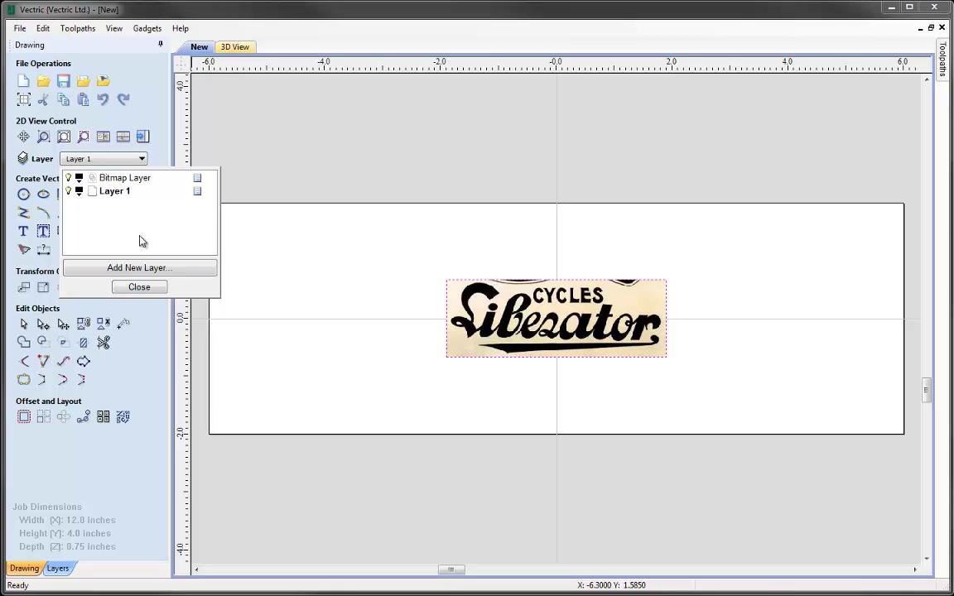
left_click(140, 287)
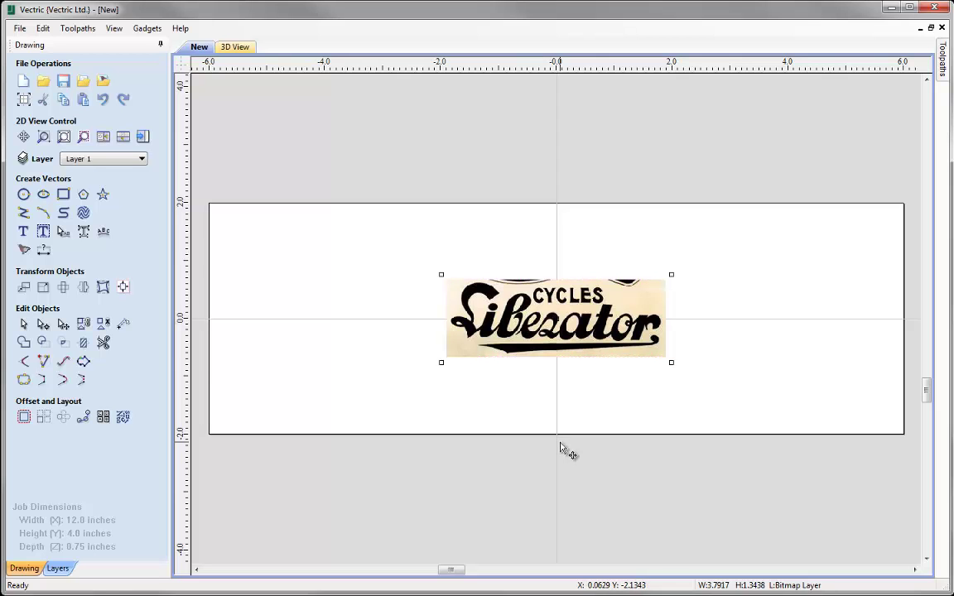
- Move the imported image freehand and enlarge it proportionally to about 5.61 × 1.99 inches
left_click_drag(561, 316, 581, 351)
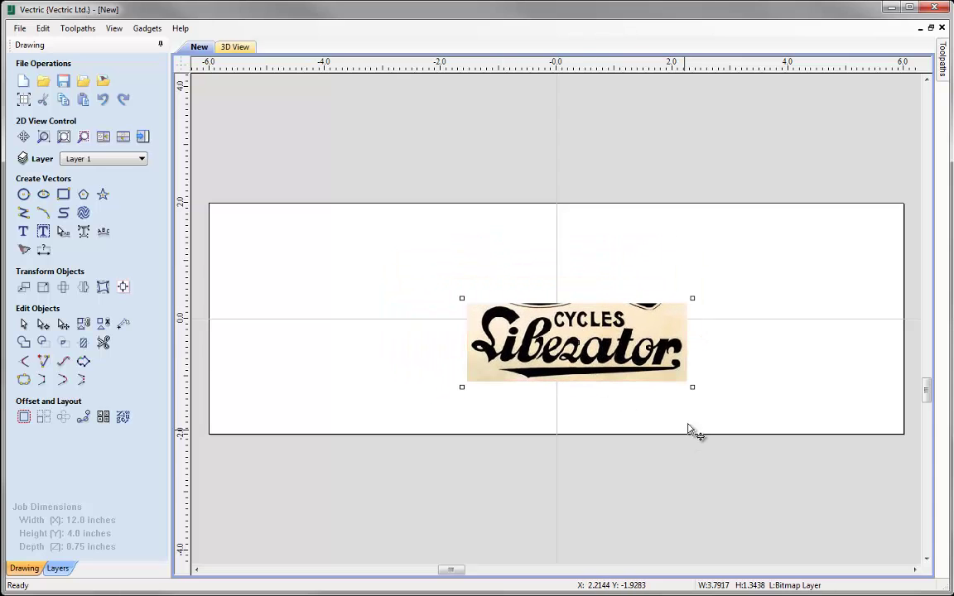
left_click_drag(695, 389, 737, 407)
left_click_drag(537, 301, 496, 279)
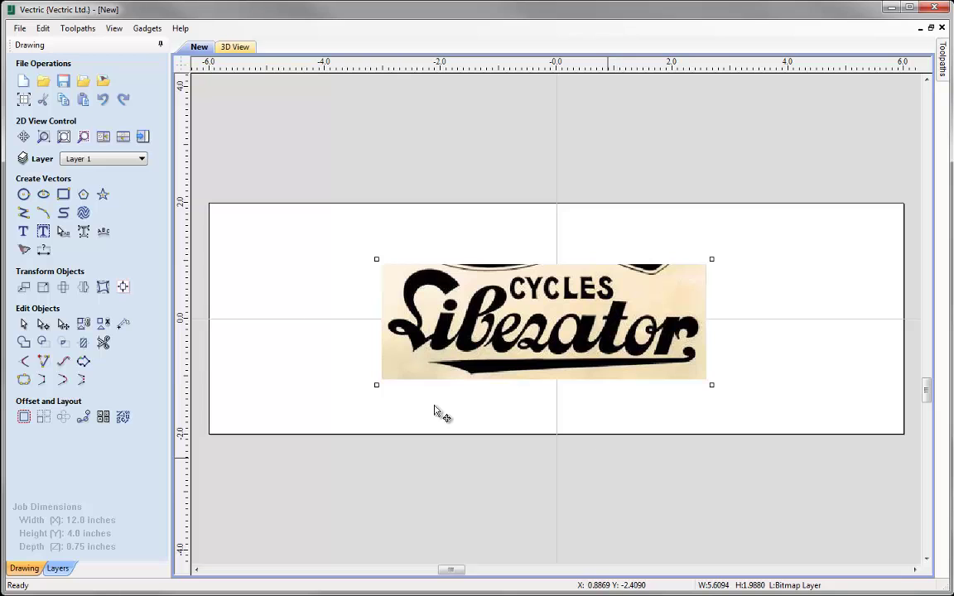
- Center the image on the material both horizontally and vertically
left_click(124, 287)
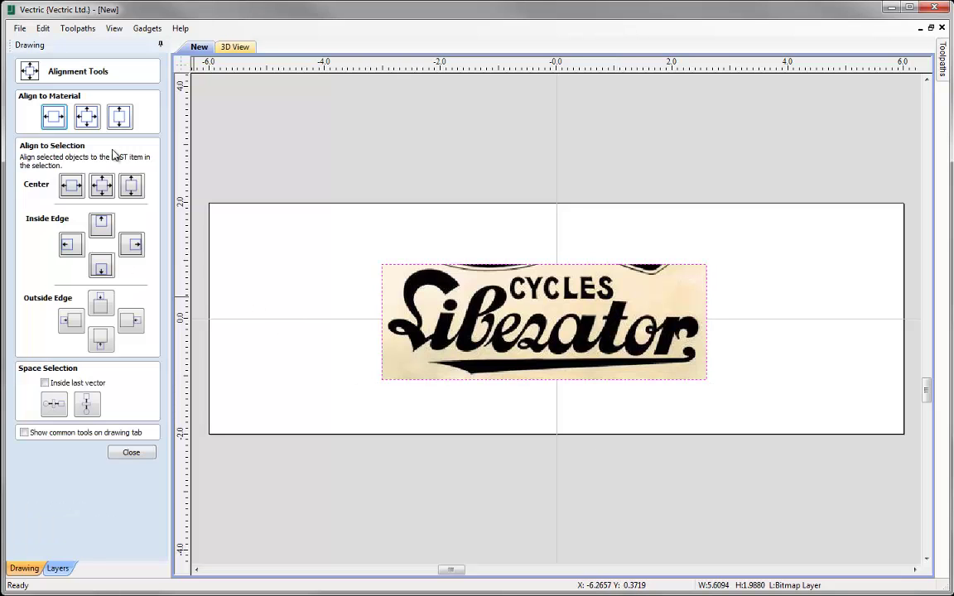
left_click(87, 118)
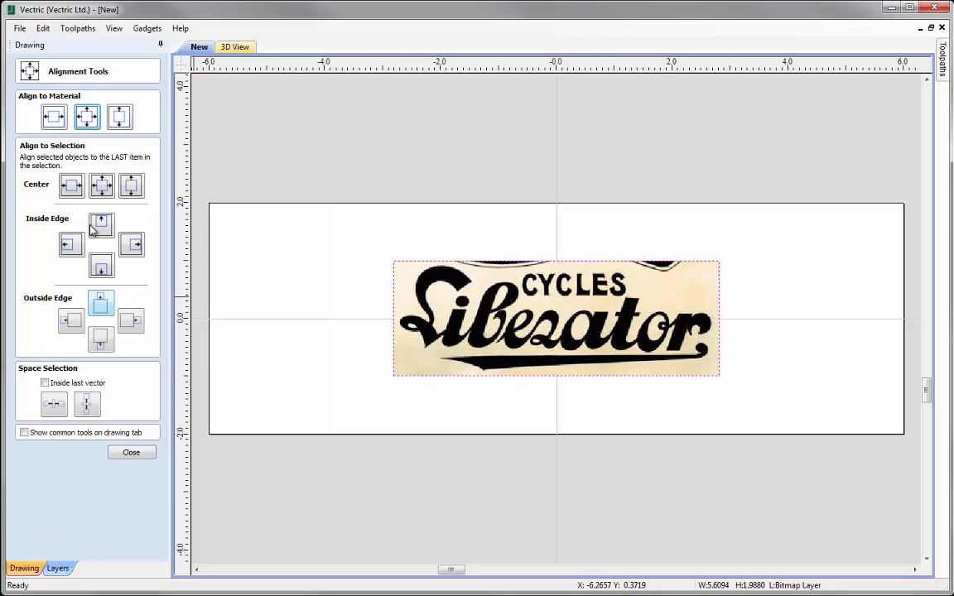
left_click(132, 453)
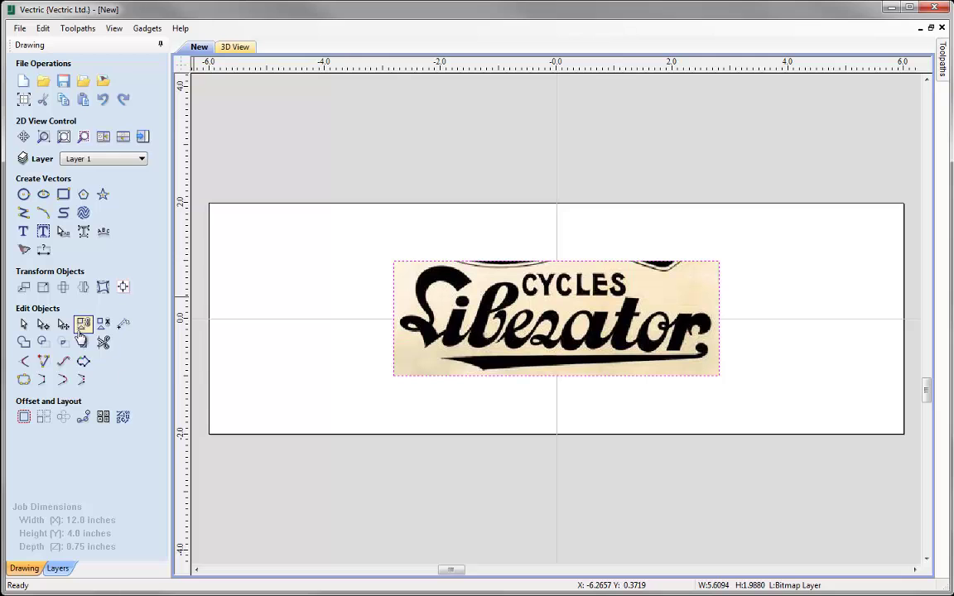
- Set the image's width to 11 inches with X and Y linked and the anchor at its center
left_click(43, 287)
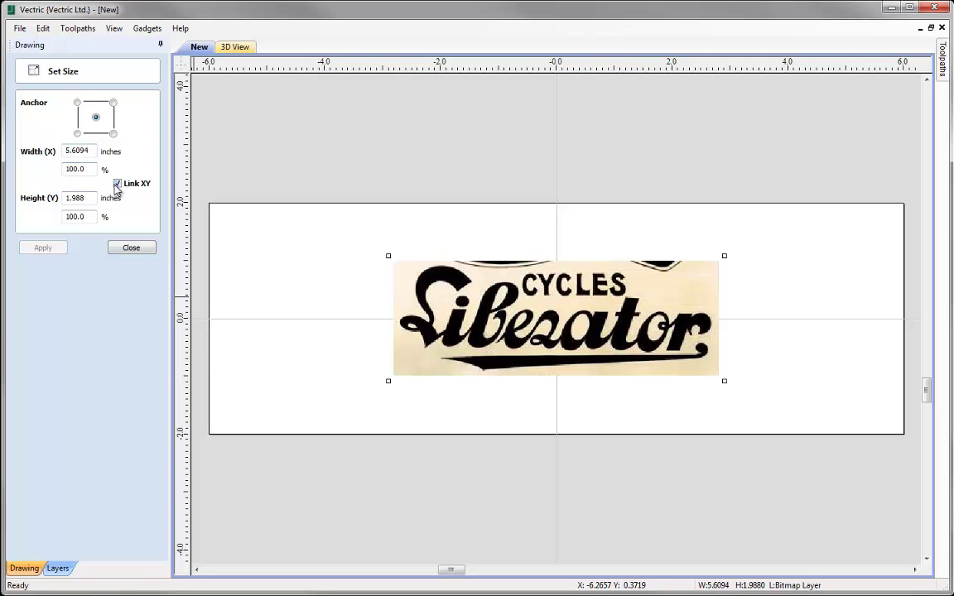
left_click_drag(93, 152, 38, 152)
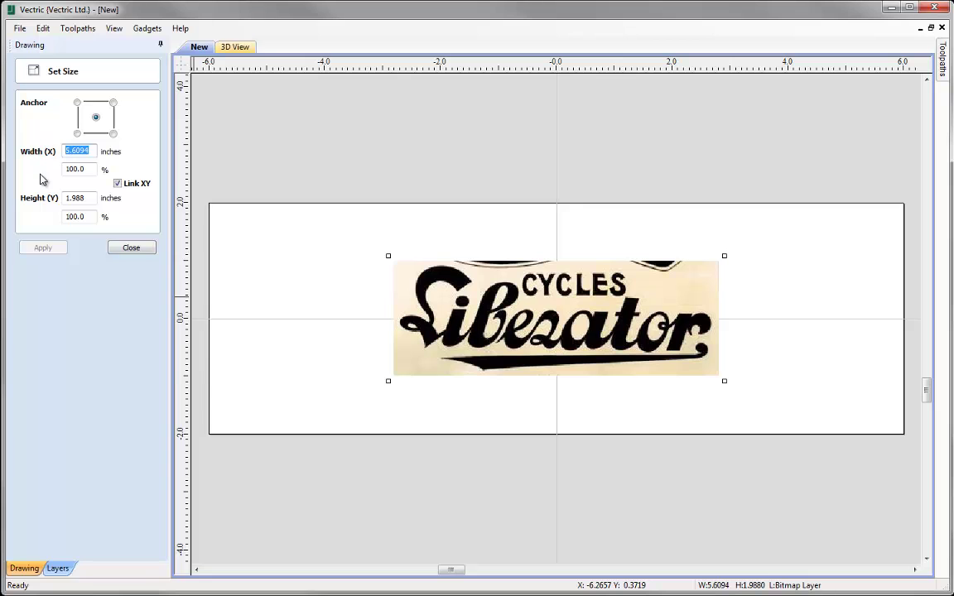
type("11")
left_click(47, 250)
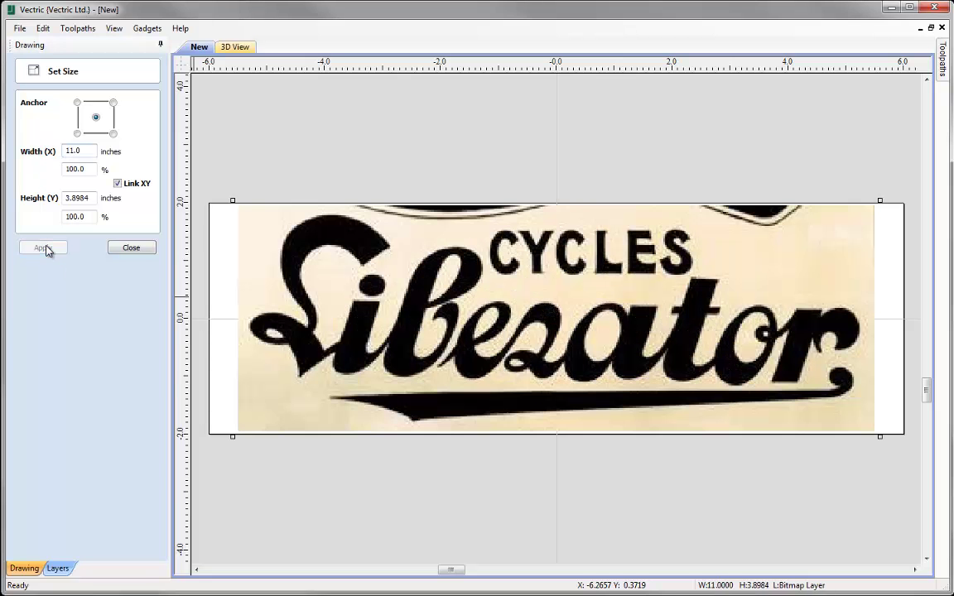
left_click(148, 248)
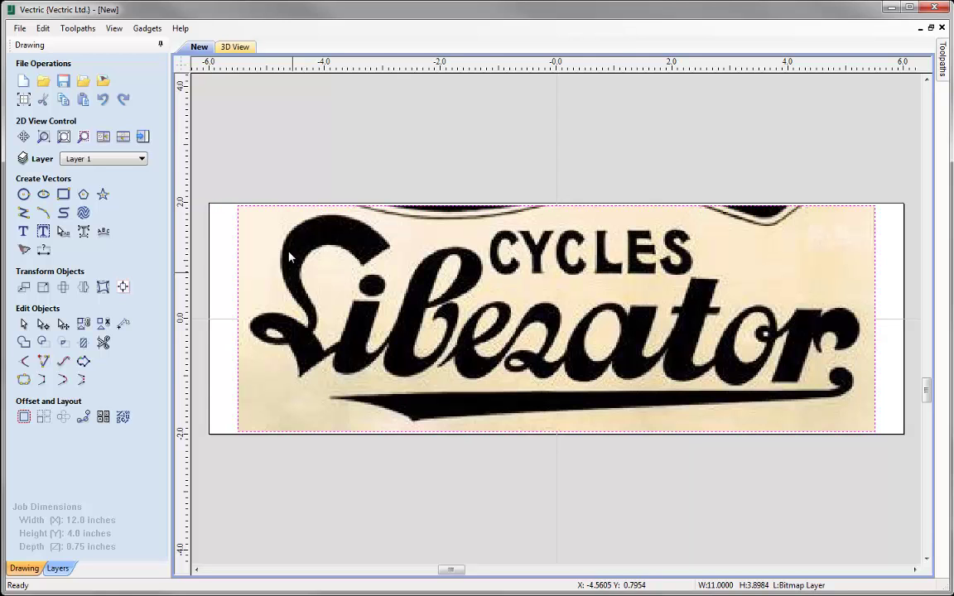
- Start Trace Bitmap on the image, try Black / White tracing with thresholds 0.01 and 0.50, and return to Color tracing
left_click(25, 251)
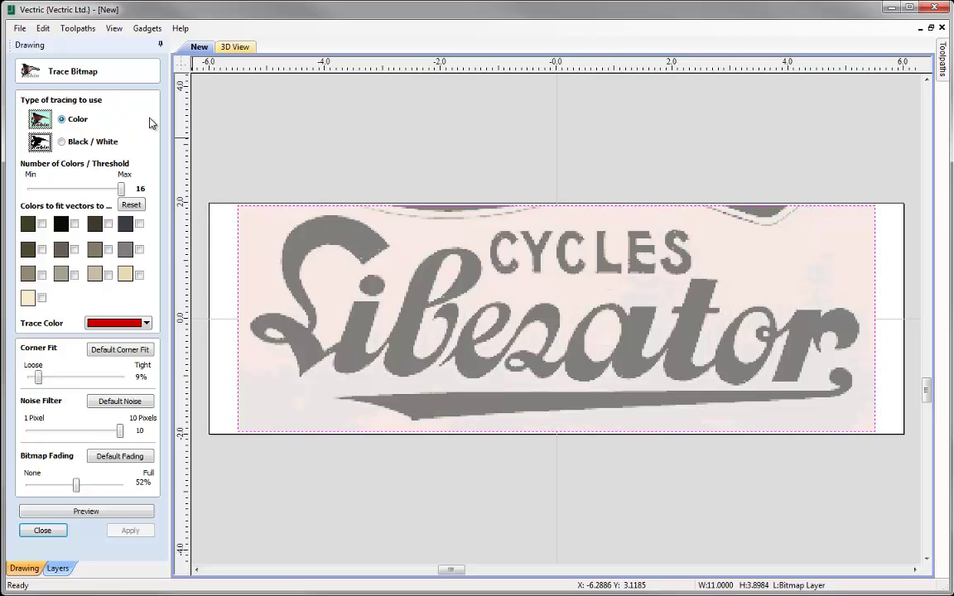
left_click(62, 143)
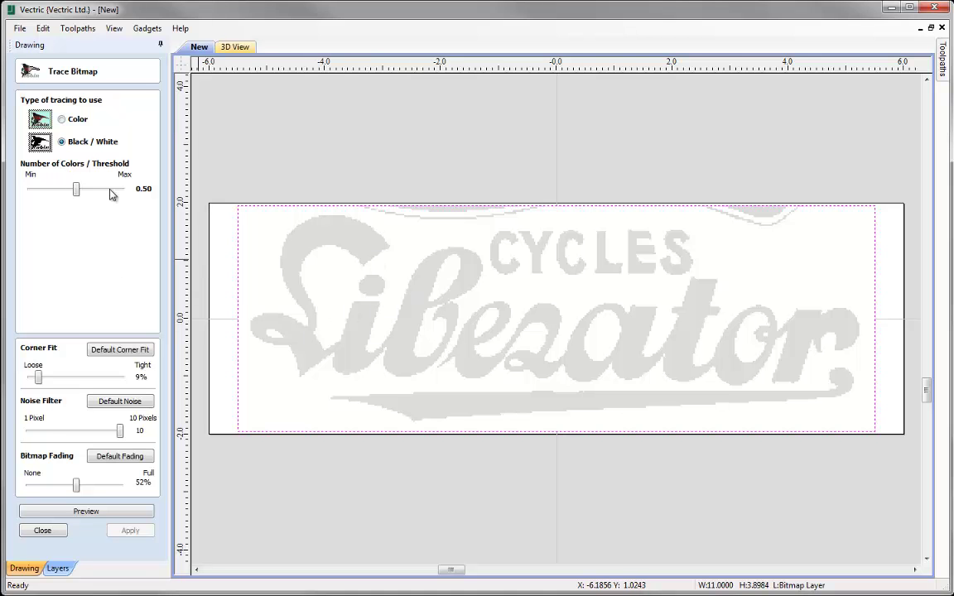
left_click_drag(79, 195, 31, 194)
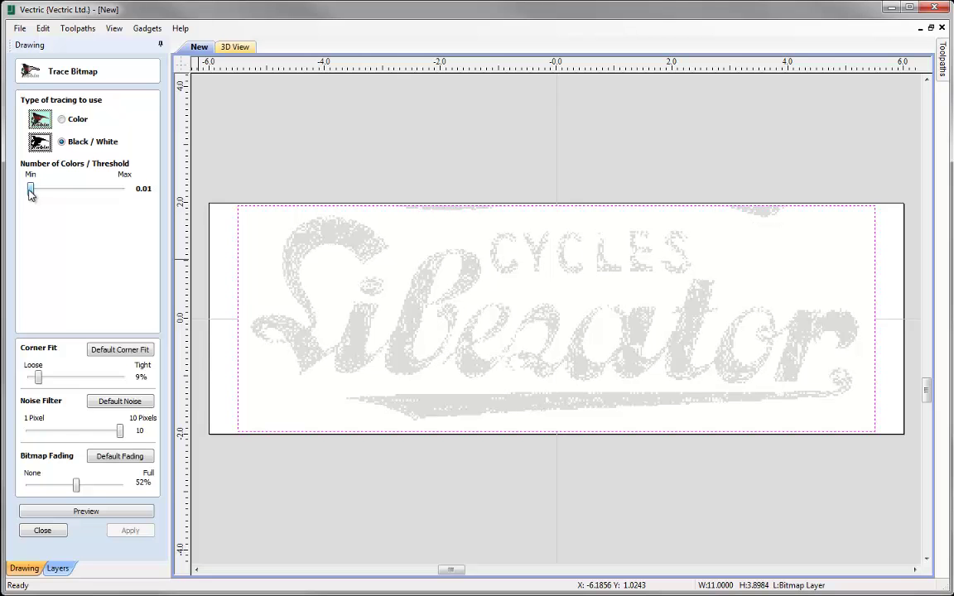
left_click_drag(31, 193, 76, 196)
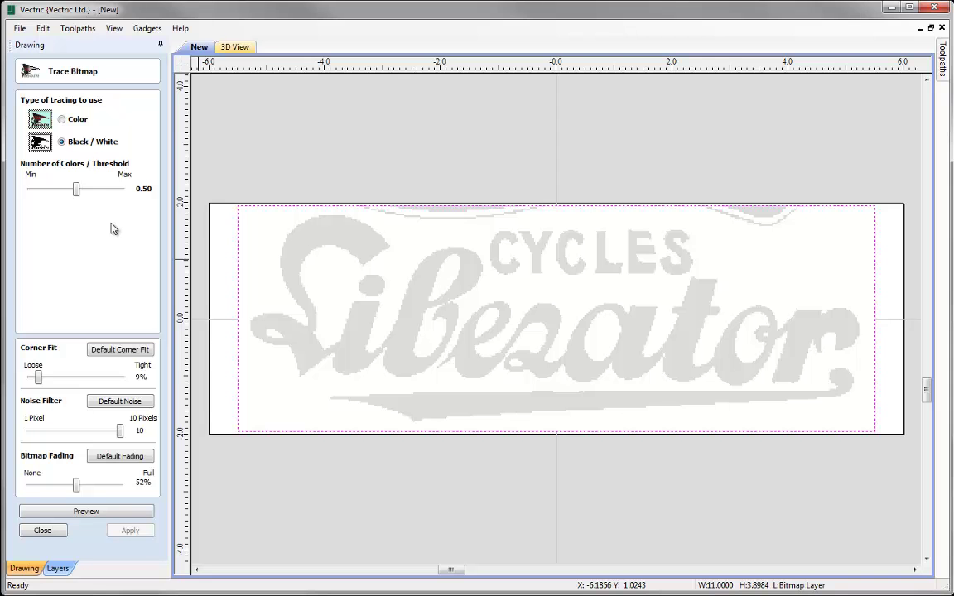
left_click(61, 119)
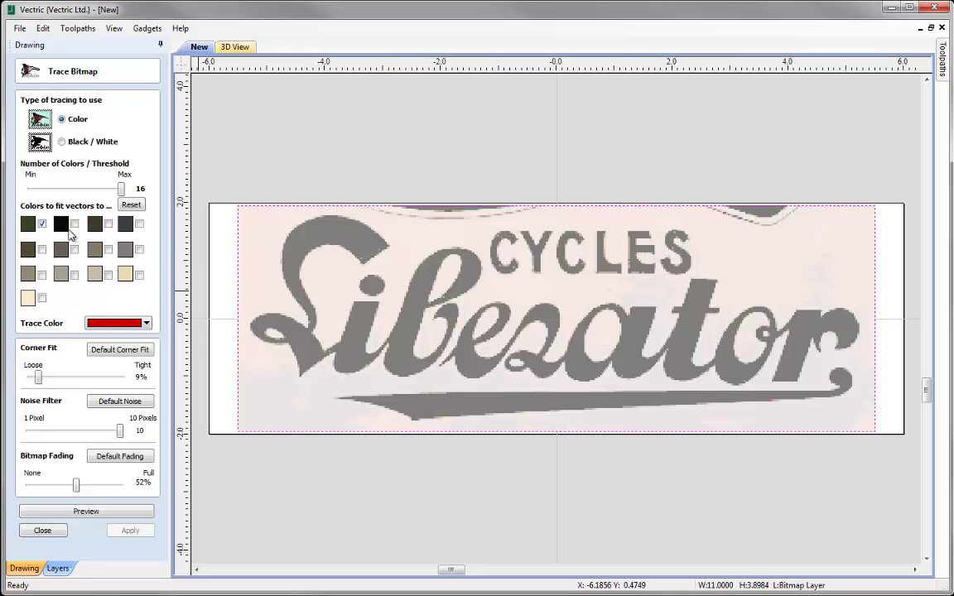
- Try the four colors in the first row for vector fitting at 16 colors, and clear all four
left_click(75, 225)
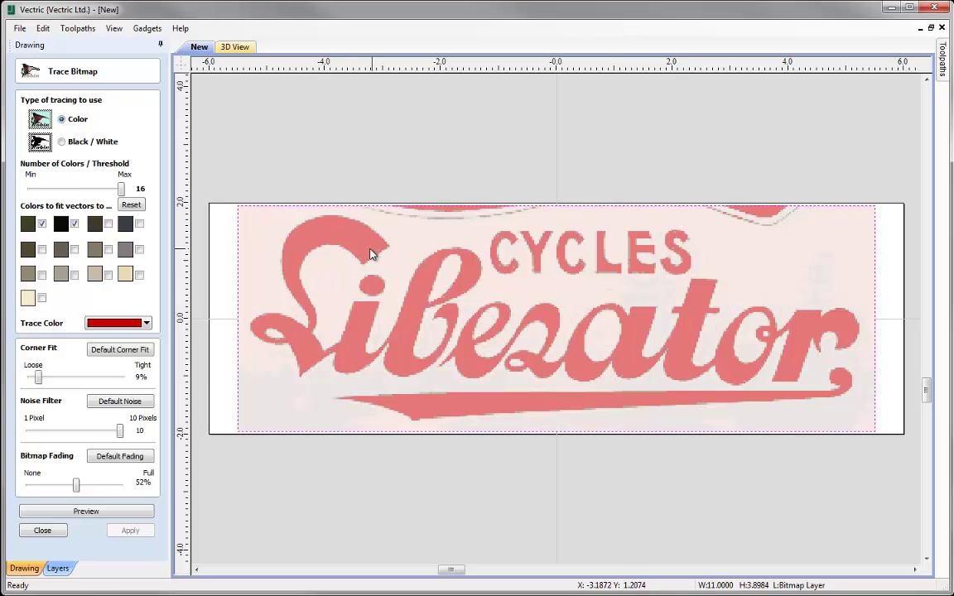
left_click(108, 225)
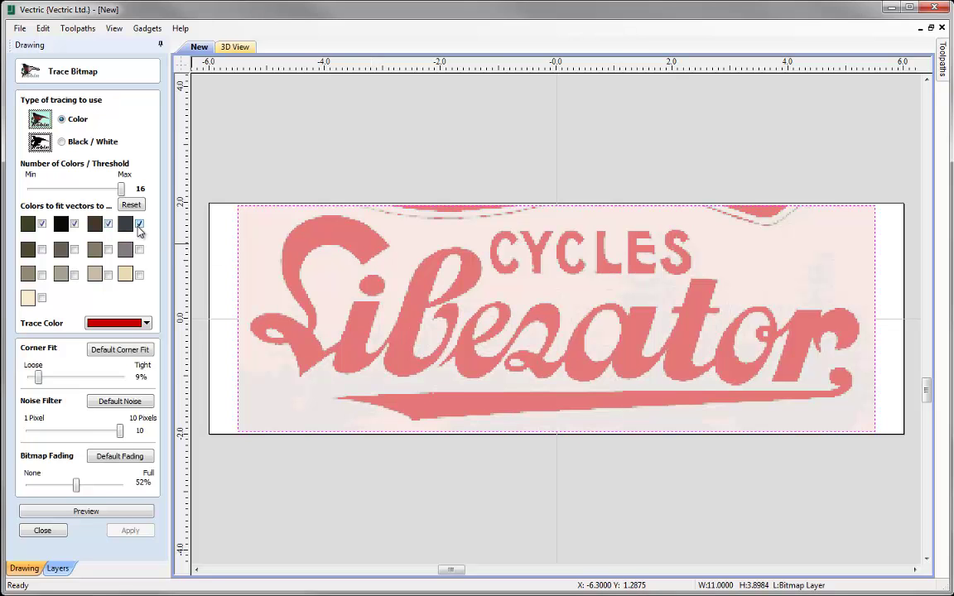
left_click(139, 225)
left_click(108, 225)
left_click(74, 223)
left_click(42, 223)
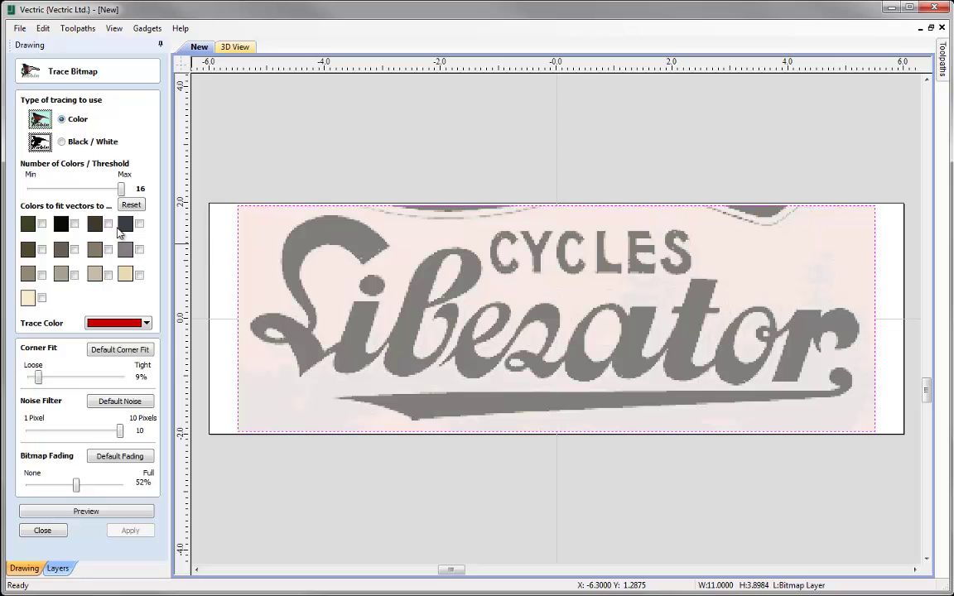
- Reduce the number of colors to 8 and select the three darkest colors to fit vectors to
left_click_drag(120, 189, 72, 192)
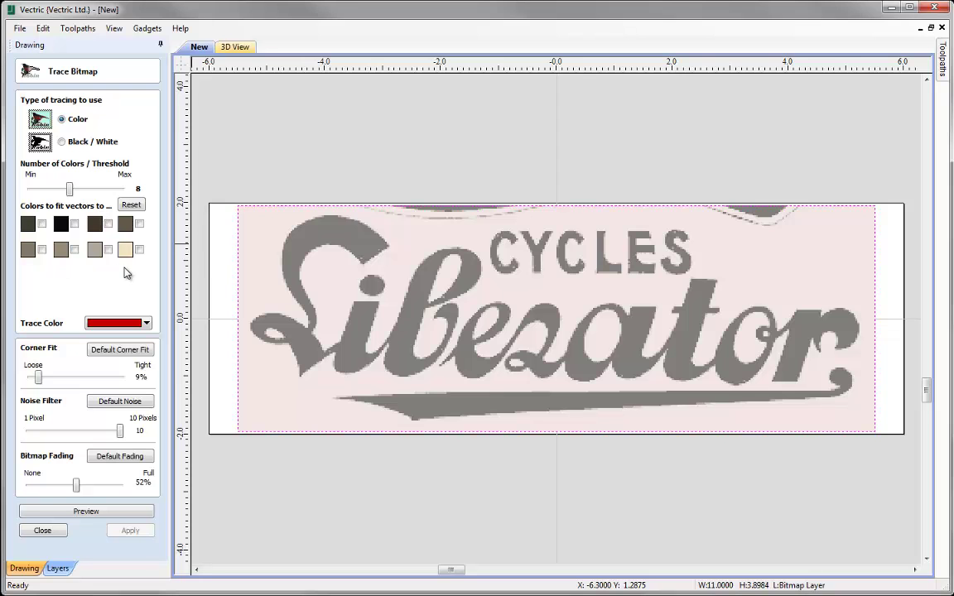
left_click(41, 224)
left_click(75, 224)
left_click(108, 224)
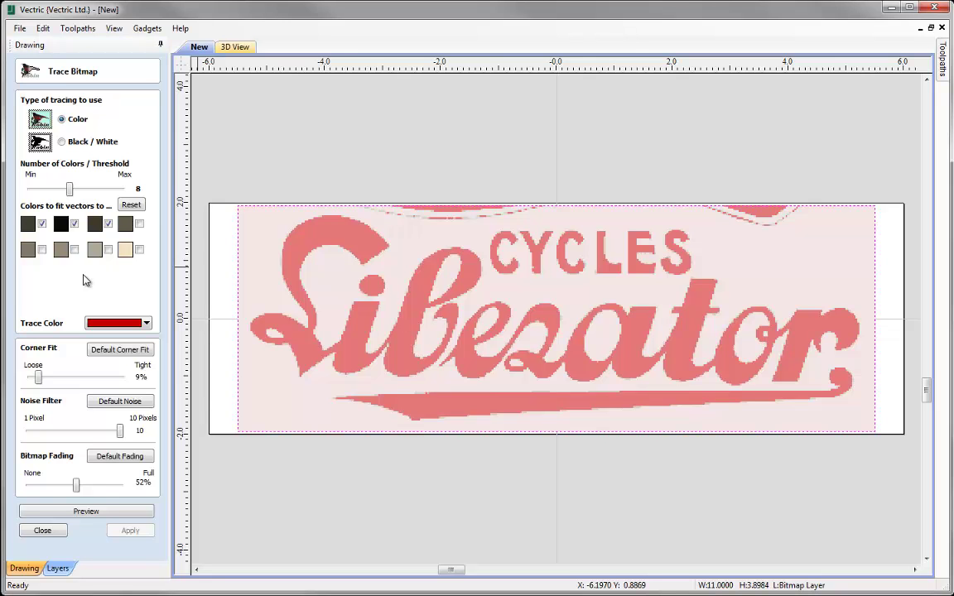
- Try olive, light orange and orange as the trace color, and set it to dark red
left_click(147, 323)
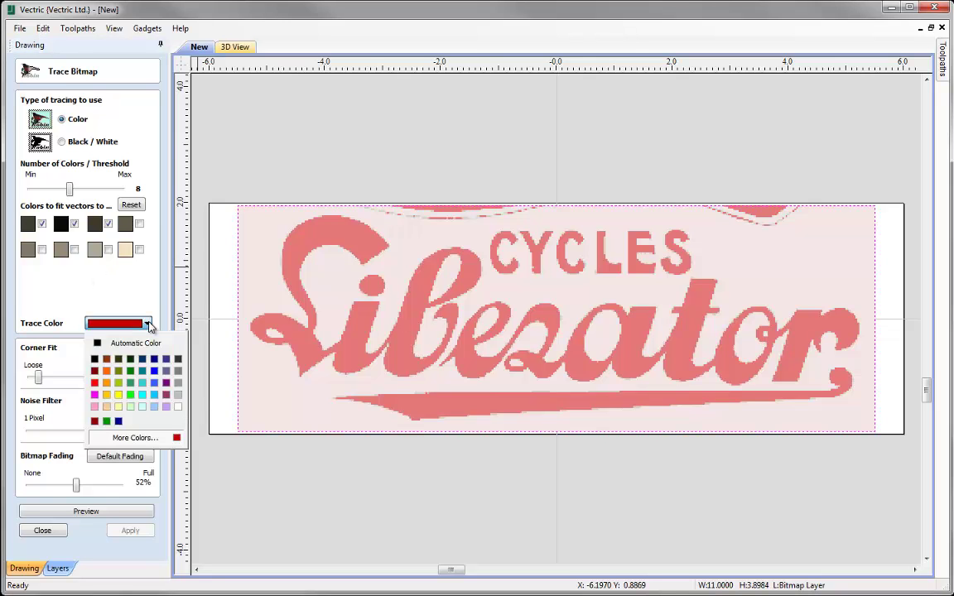
left_click(118, 372)
left_click(124, 323)
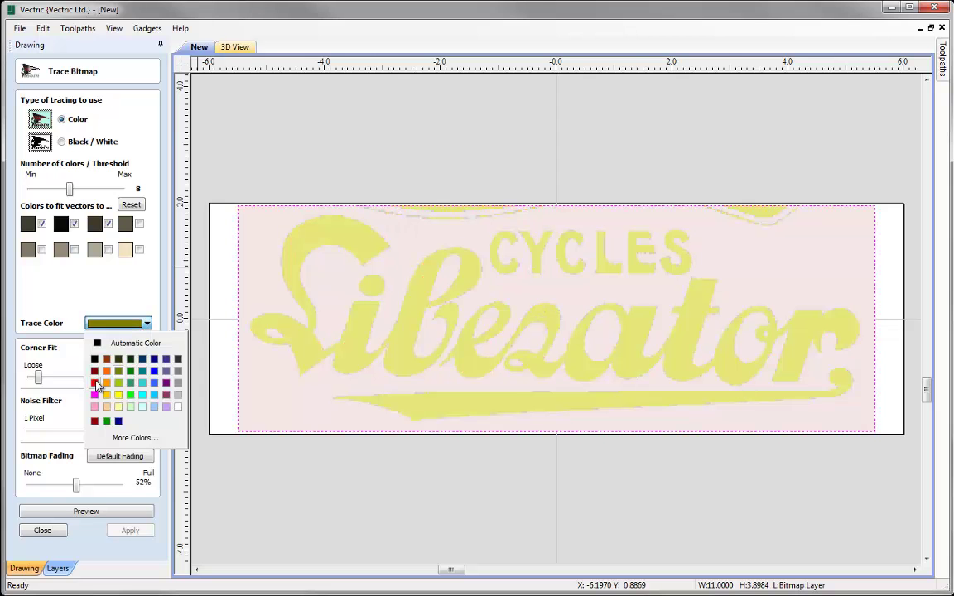
left_click(106, 383)
left_click(147, 323)
left_click(107, 372)
left_click(146, 323)
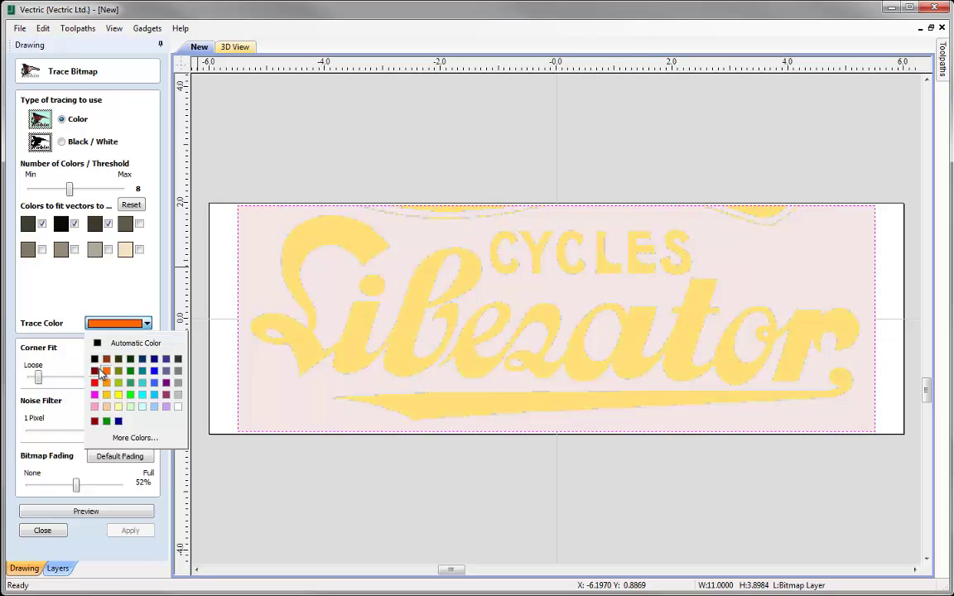
left_click(95, 371)
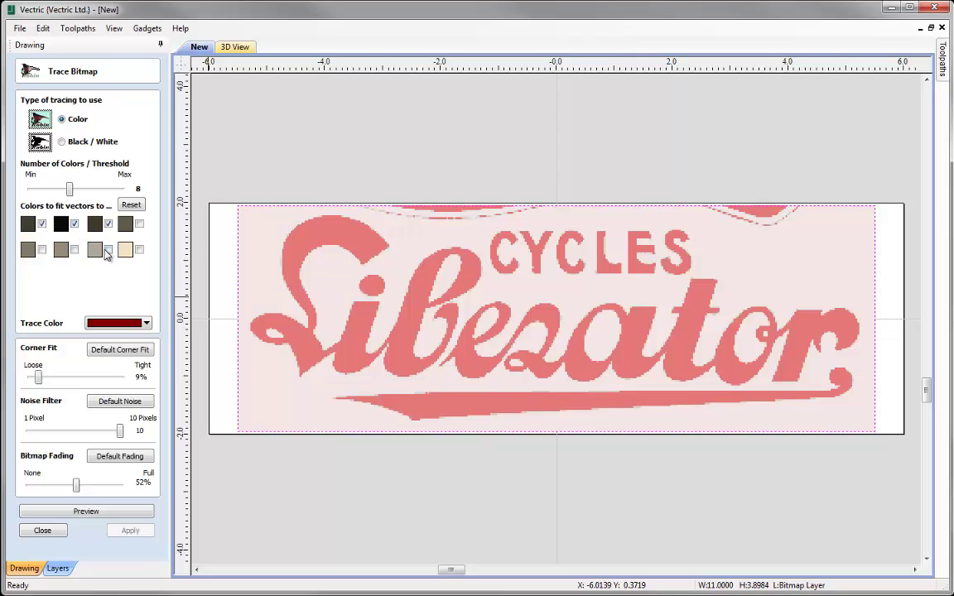
- Reset the colors to fit vectors to, reselect the first three dark colors, and try adding the fourth before clearing it
left_click(130, 206)
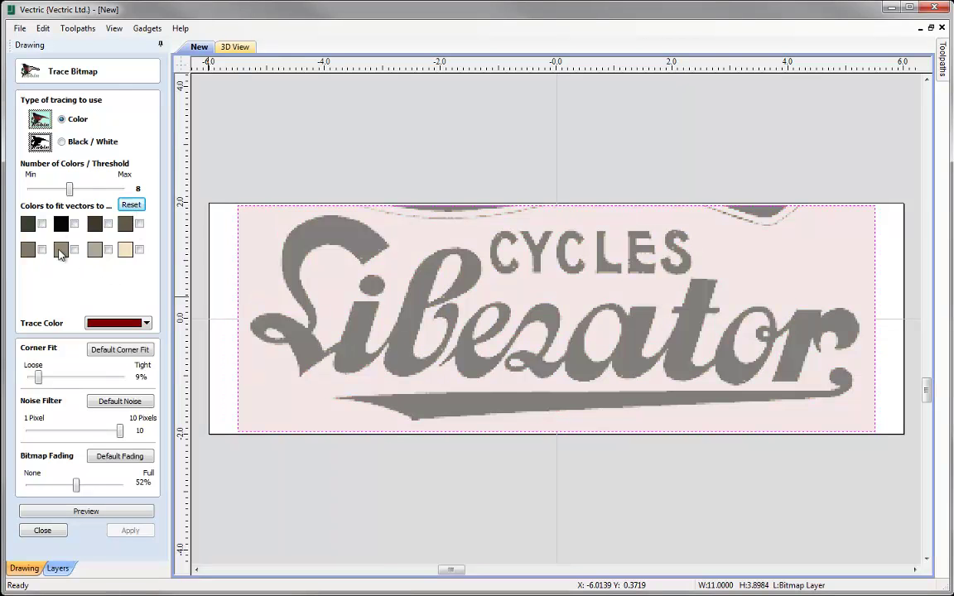
left_click(42, 224)
left_click(75, 224)
left_click(107, 224)
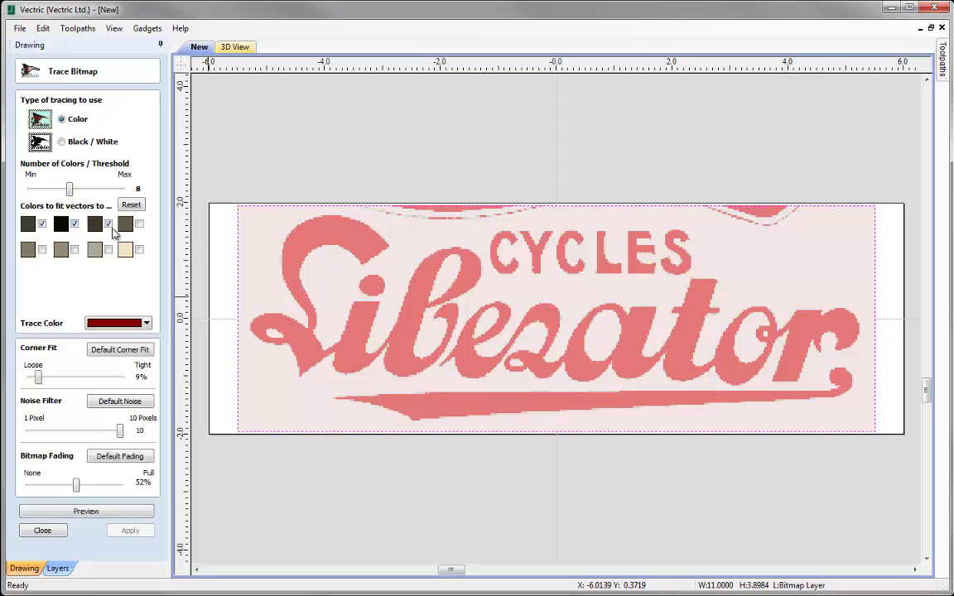
left_click(139, 225)
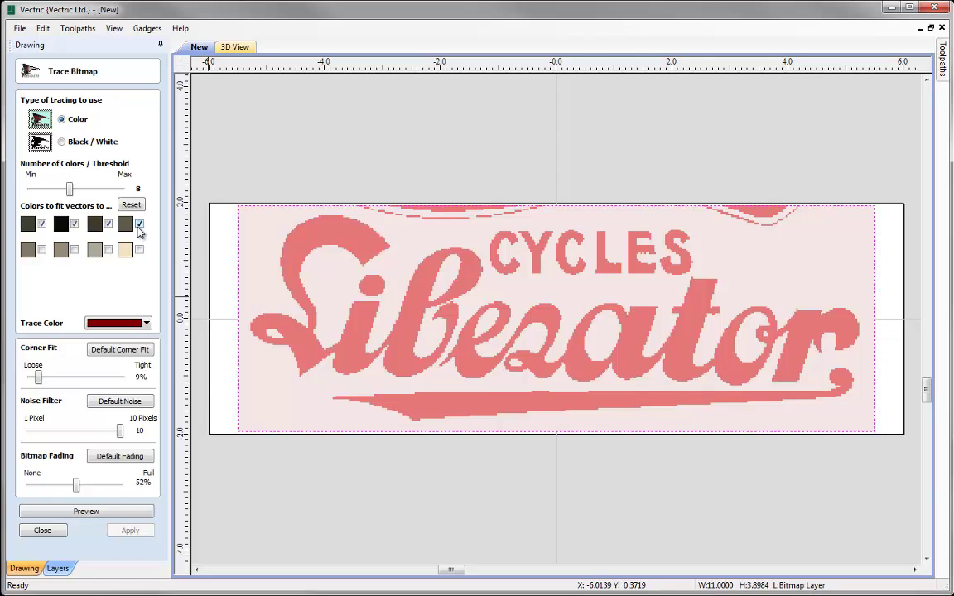
left_click(139, 225)
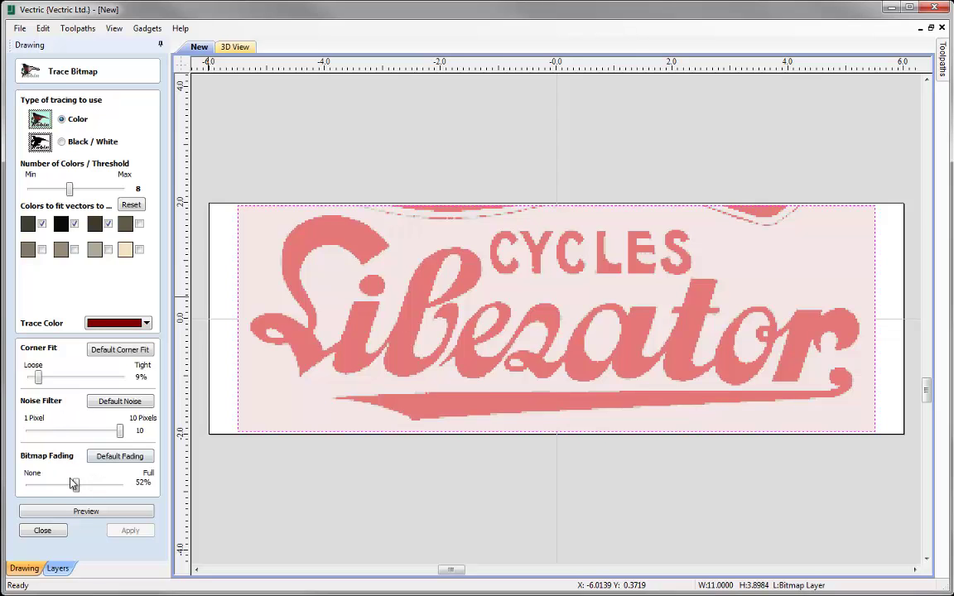
- Set Bitmap Fading to 45%, Corner Fit to 50% and Noise Filter to 5 pixels, and preview the trace
mouse_move(80, 488)
left_mouse_down()
mouse_move(111, 487)
mouse_move(25, 488)
mouse_move(124, 489)
mouse_move(71, 489)
left_mouse_up()
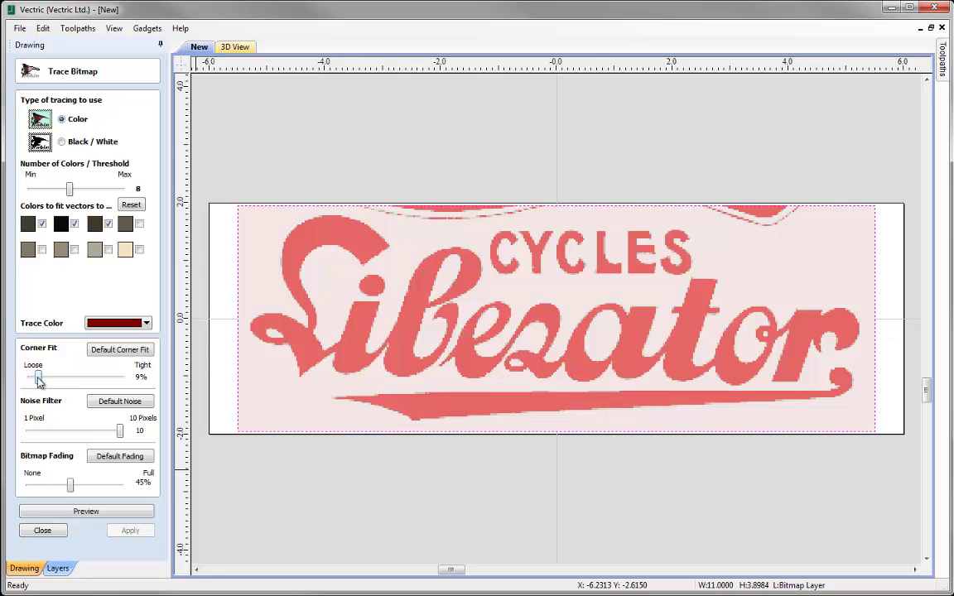
left_click_drag(38, 381, 122, 381)
left_click_drag(123, 382, 77, 379)
left_click_drag(121, 434, 77, 434)
left_click(83, 512)
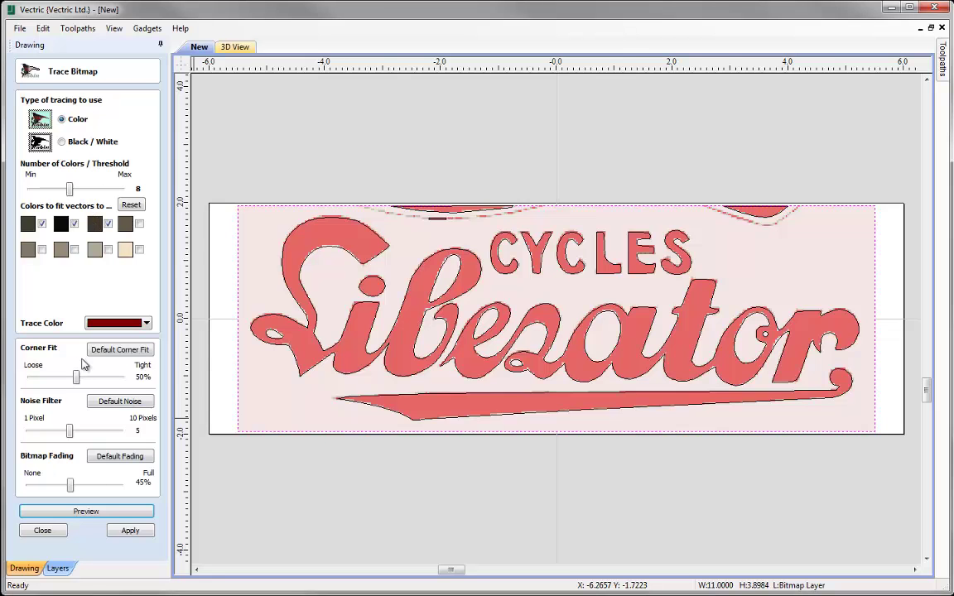
- Preview the trace with the Noise Filter at 10 pixels, and return it to 5 pixels with a new preview
left_click_drag(69, 431, 124, 433)
left_click(106, 513)
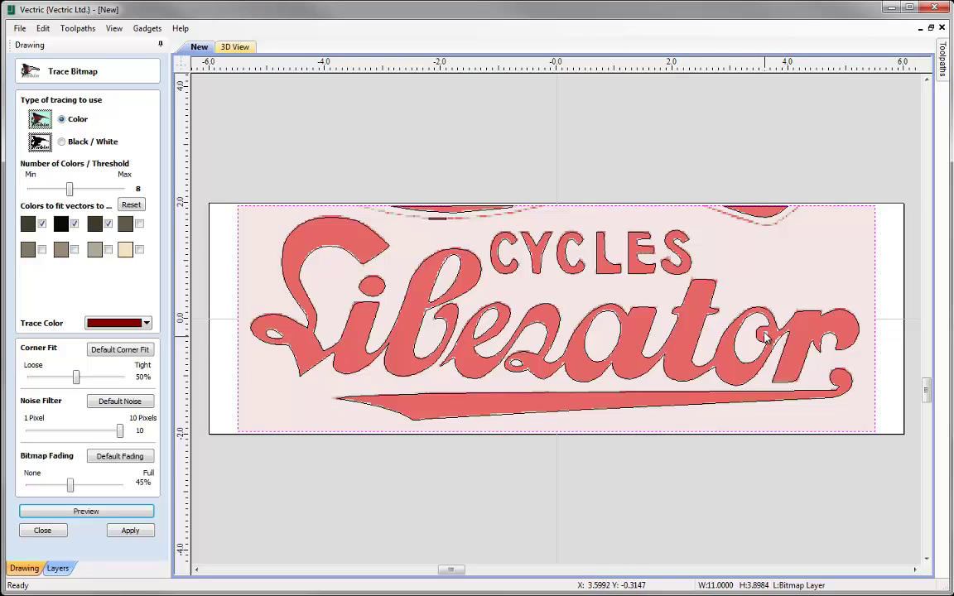
left_click_drag(119, 430, 71, 432)
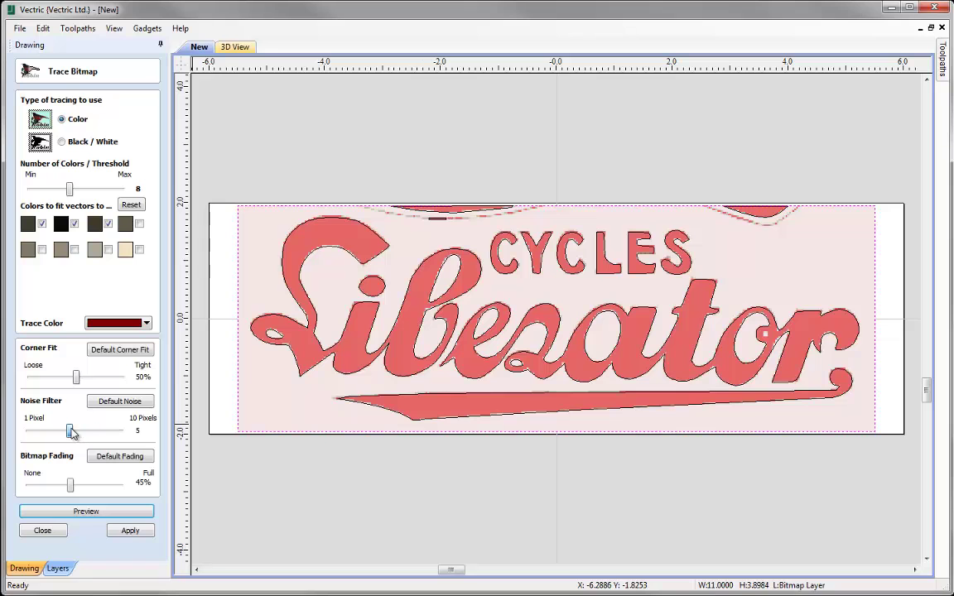
left_click(91, 513)
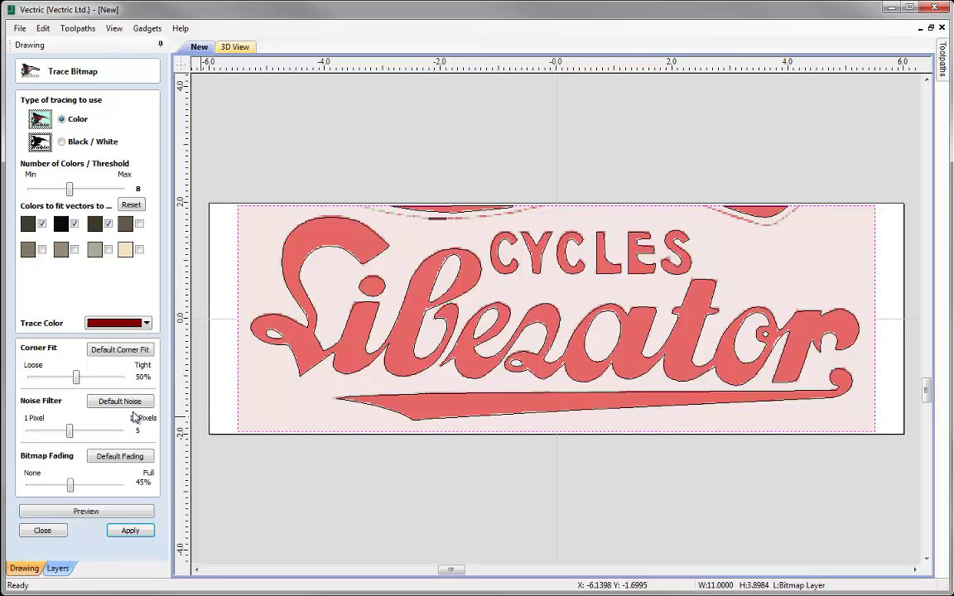
- Preview the trace with Corner Fit at 100%, and return it to 50% with a new preview
left_click_drag(76, 378, 122, 377)
left_click(103, 513)
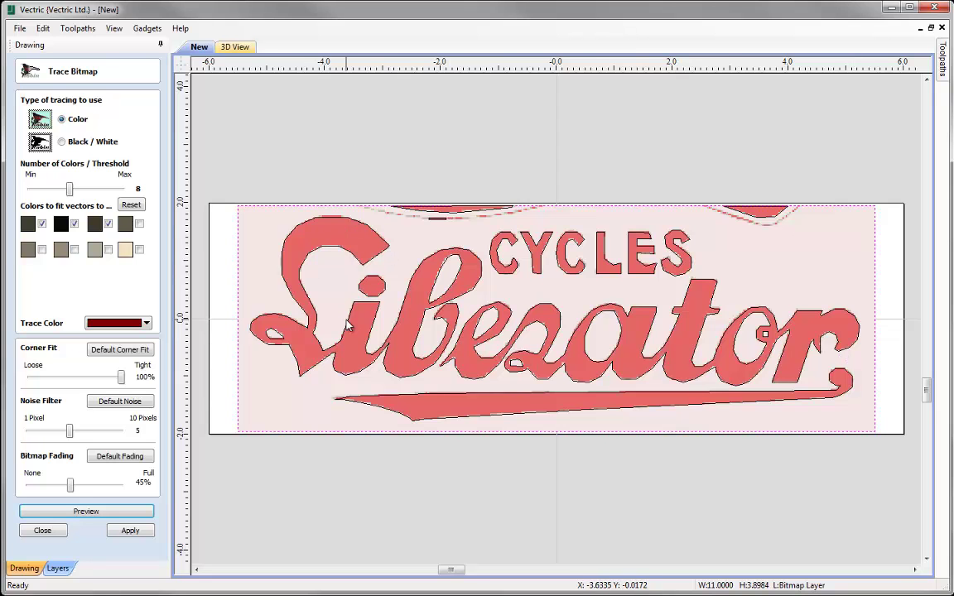
left_click_drag(121, 377, 77, 377)
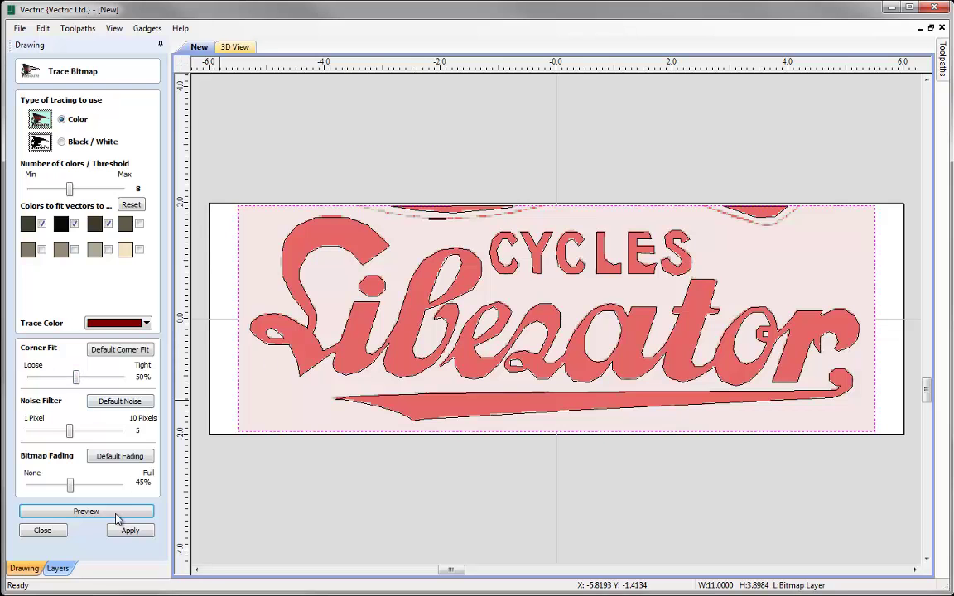
left_click(89, 512)
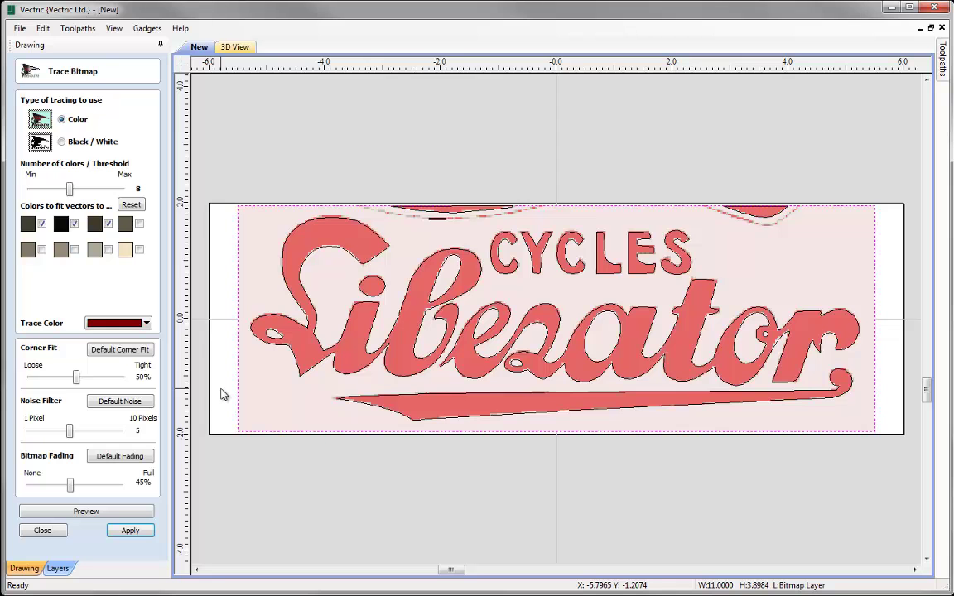
- Apply the previewed trace vectors and close Trace Bitmap
left_click(128, 531)
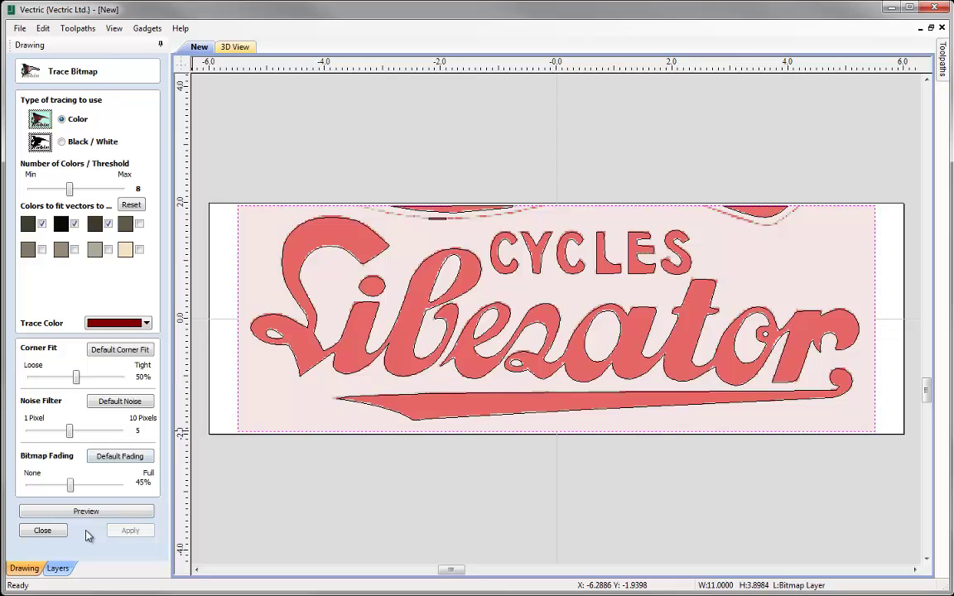
left_click(42, 532)
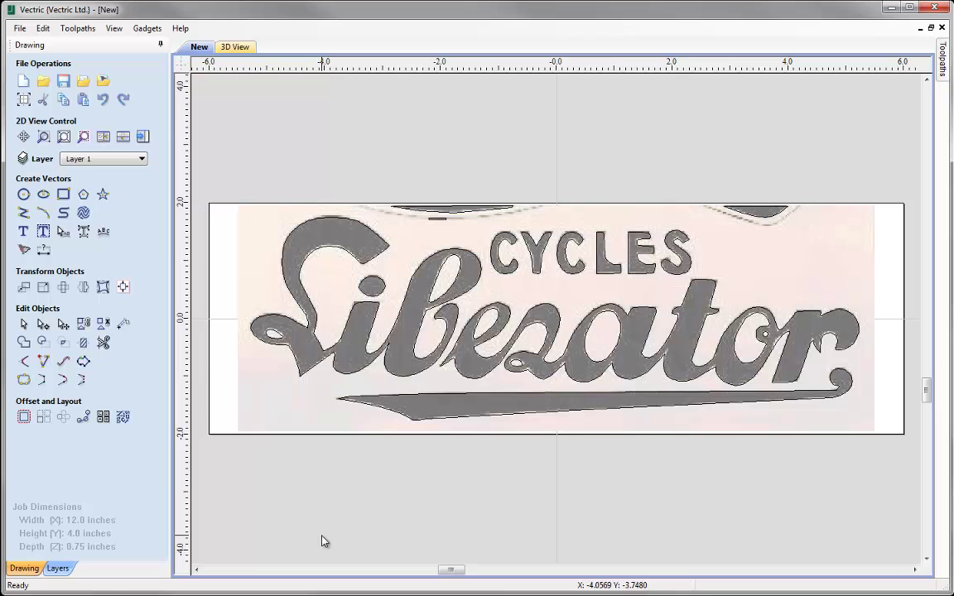
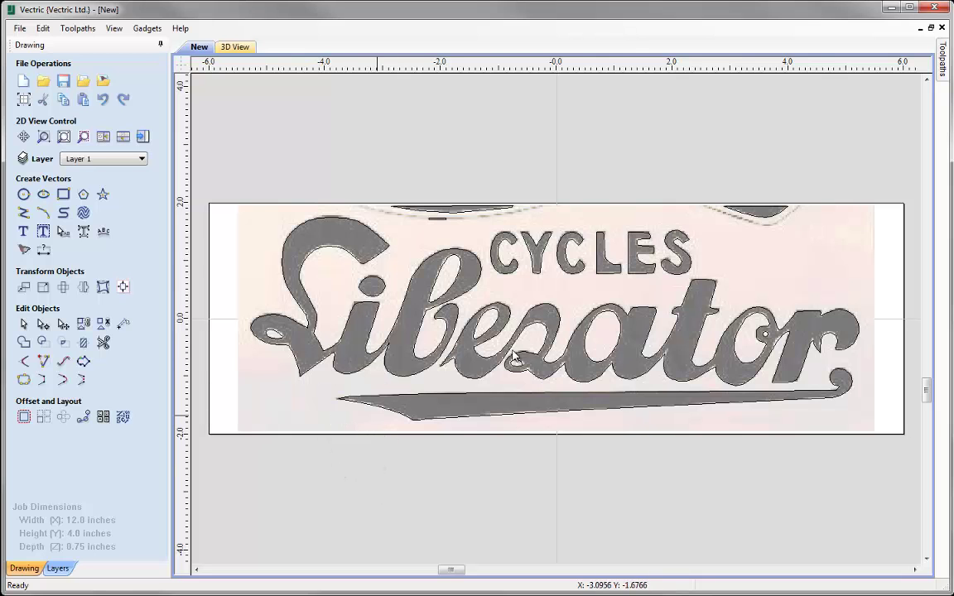
- Set the fading of the non-selected bitmap to 58% in the poster image's object properties
left_click(260, 417)
right_click(250, 178)
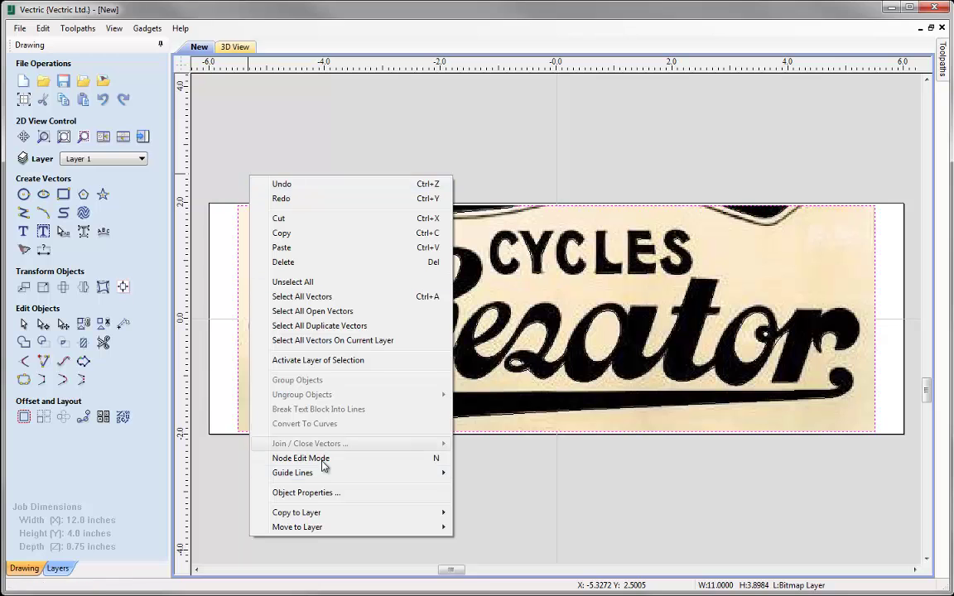
left_click(296, 493)
mouse_move(466, 300)
left_mouse_down()
mouse_move(417, 302)
mouse_move(534, 301)
mouse_move(450, 302)
mouse_move(483, 301)
mouse_move(458, 304)
mouse_move(473, 305)
left_mouse_up()
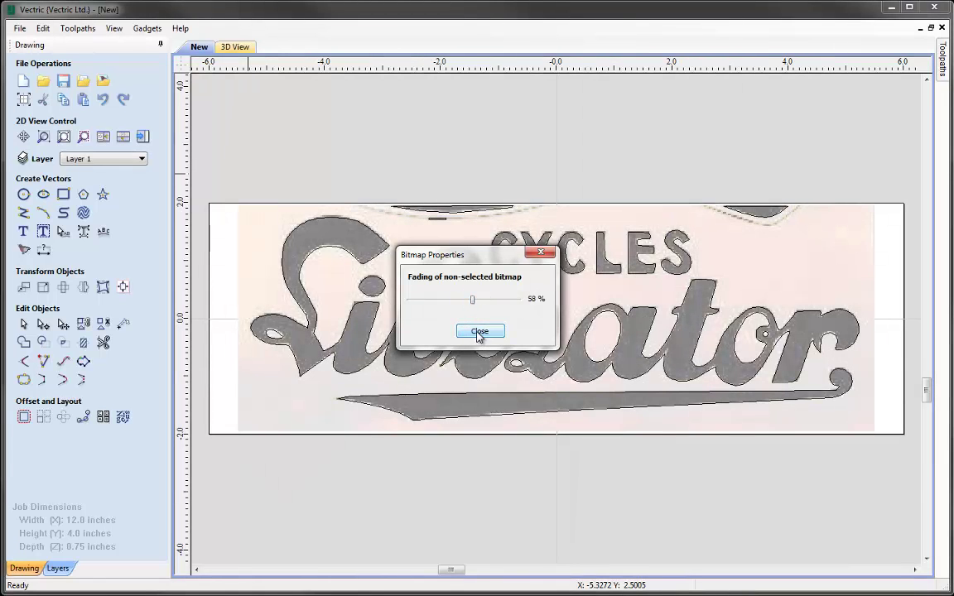
left_click(481, 334)
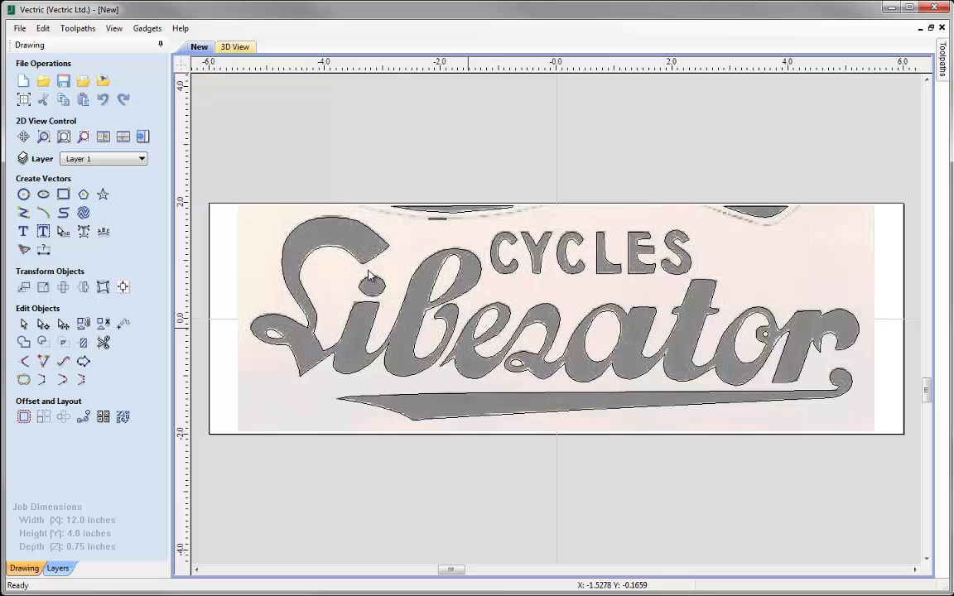
- Hide the Bitmap Layer so only the traced vectors are displayed
left_click(139, 158)
left_click(68, 178)
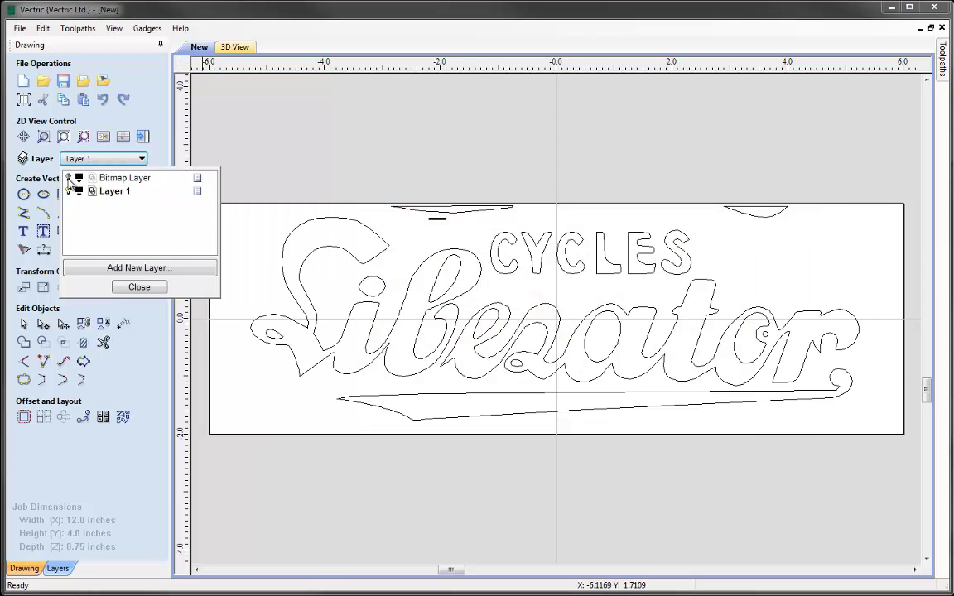
left_click(139, 287)
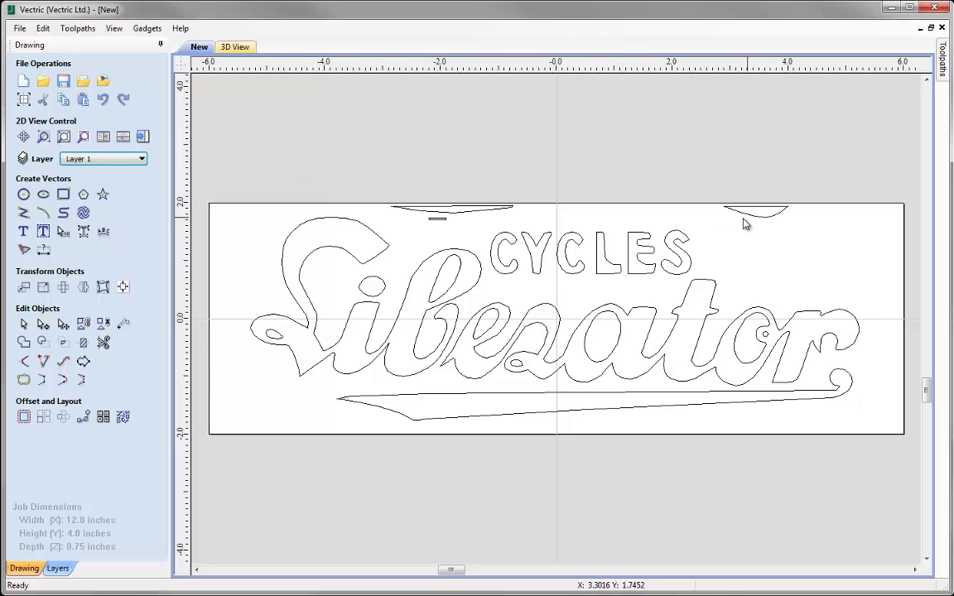
- Delete the stray traced vectors along the upper edge of the job, above the lettering
left_click_drag(717, 193, 853, 252)
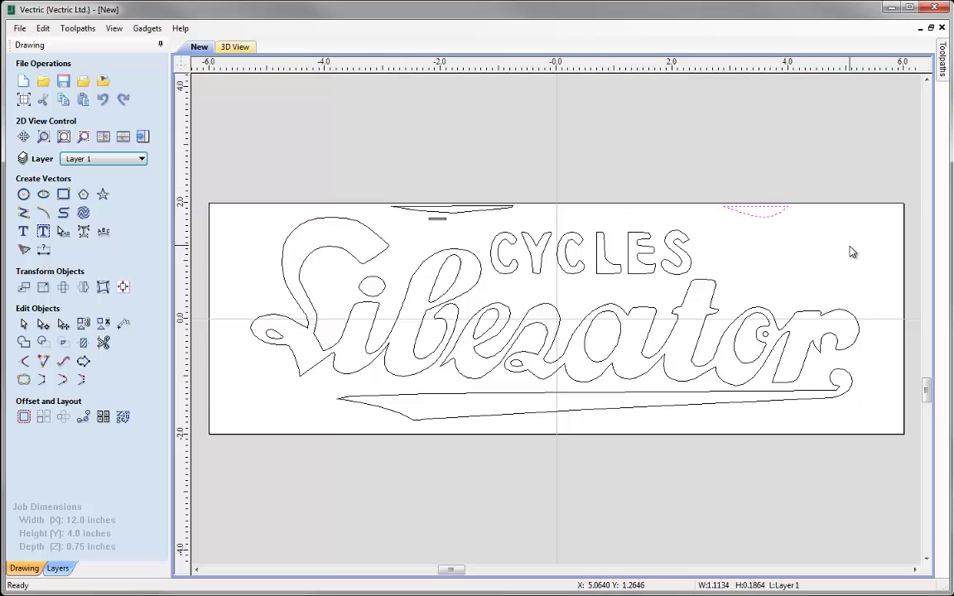
key("Delete")
left_click_drag(377, 180, 548, 232)
key("Delete")
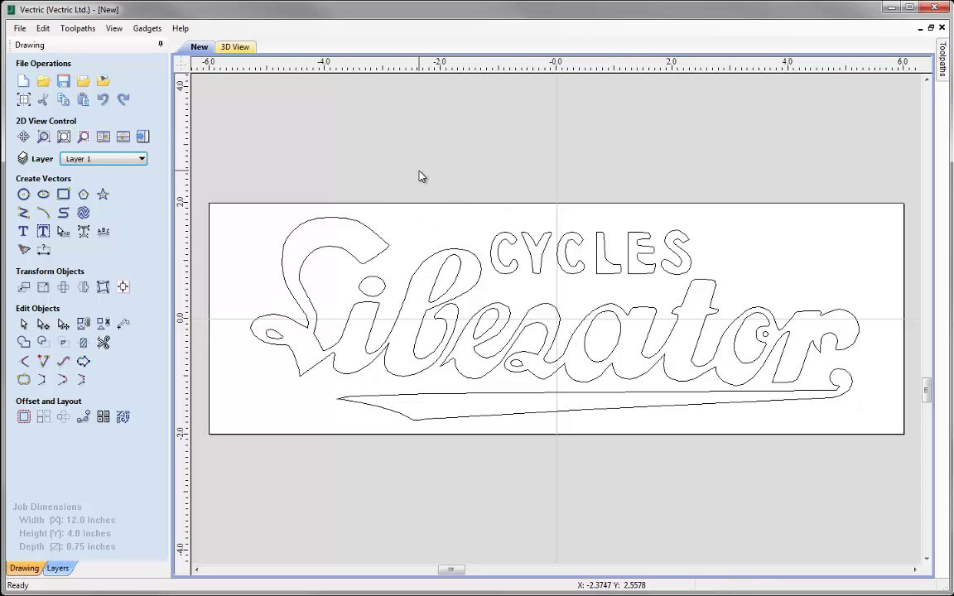
left_click(318, 191)
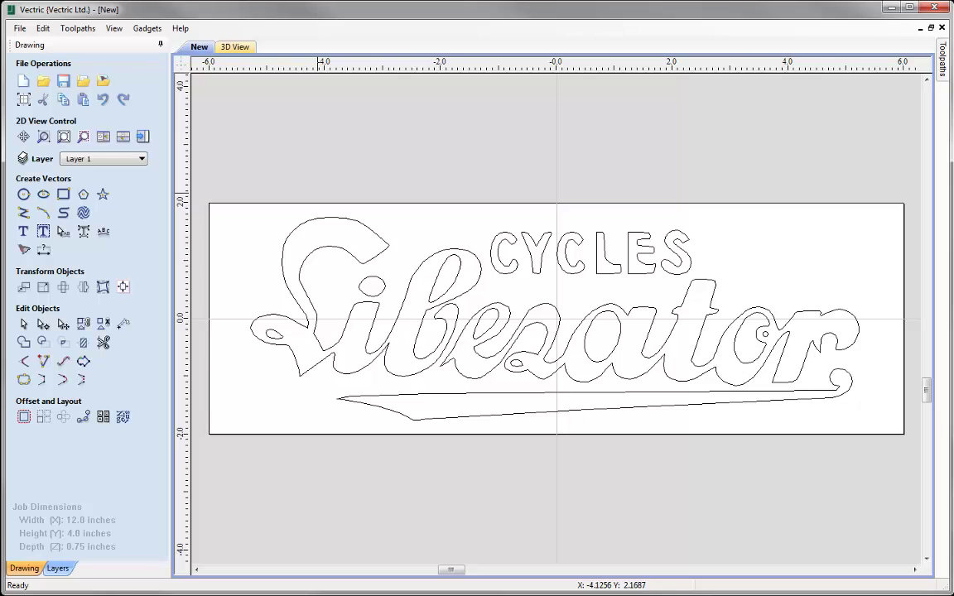
- Select the joined "Lib" outline, fit it in the view, and open it for node editing
left_click(292, 236)
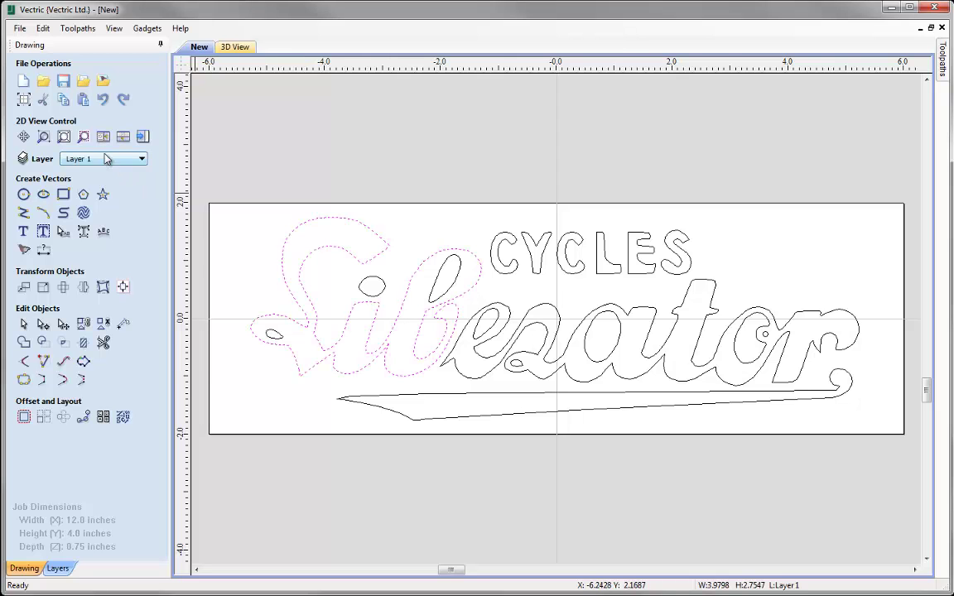
left_click(83, 138)
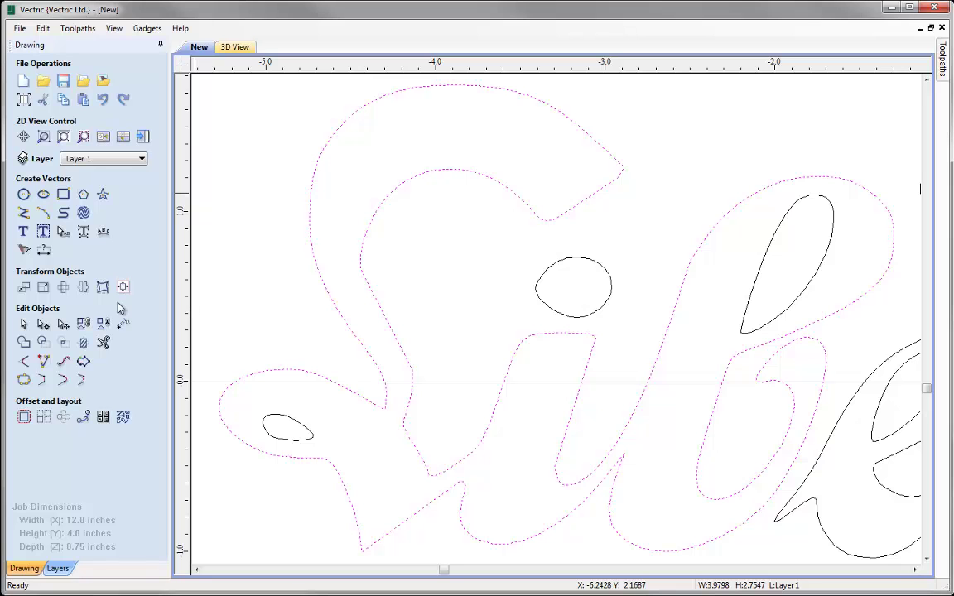
left_click(44, 325)
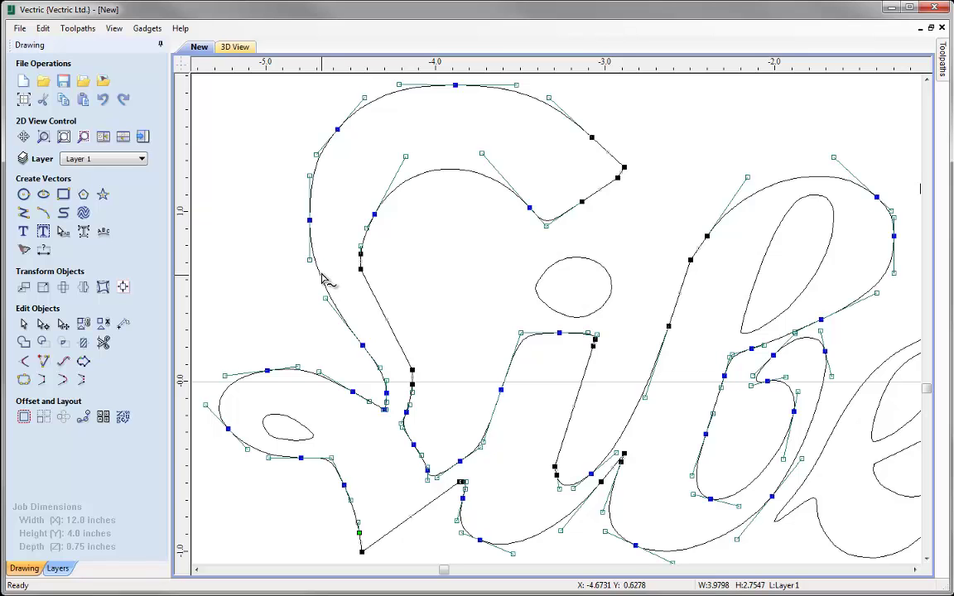
- Examine the editing options for a smooth point and a curved span on the L's outer curve, leaving and re-entering node editing in between
right_click(310, 221)
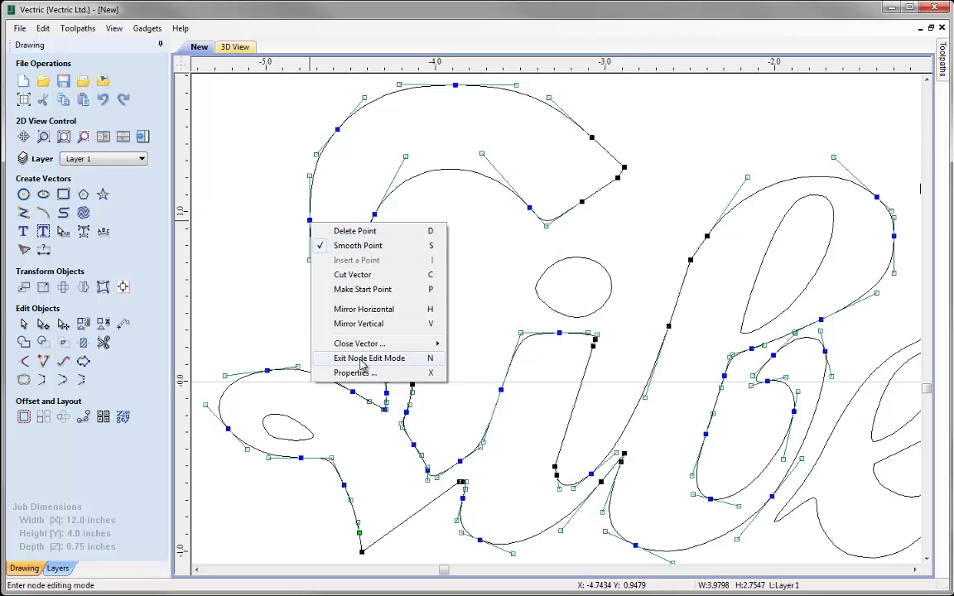
key("n")
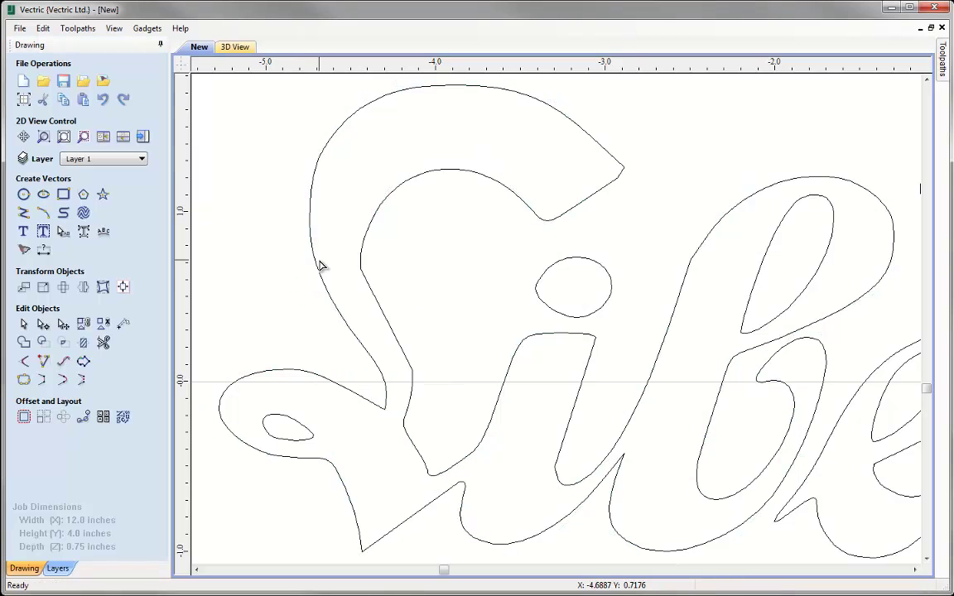
double_click(316, 265)
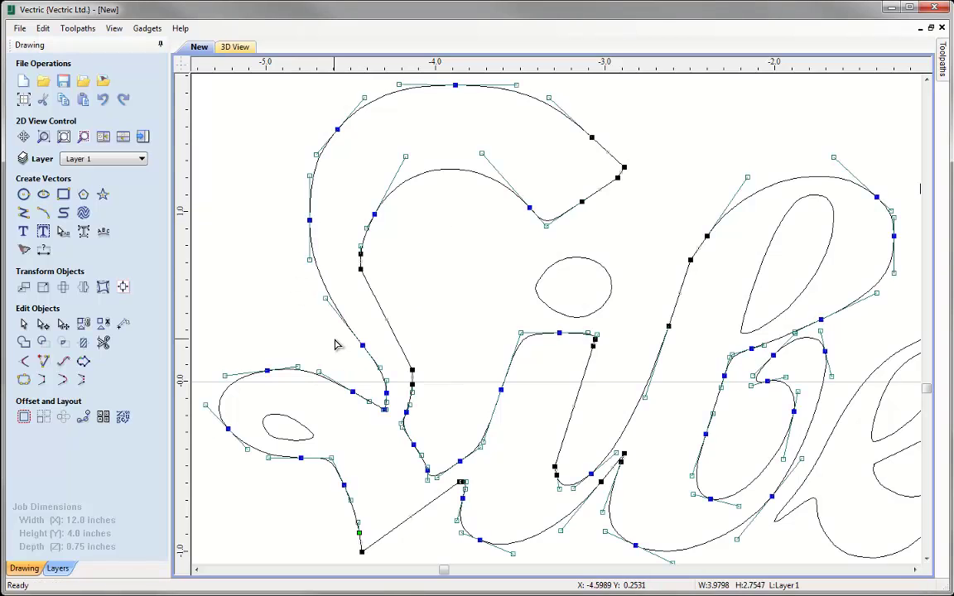
right_click(321, 280)
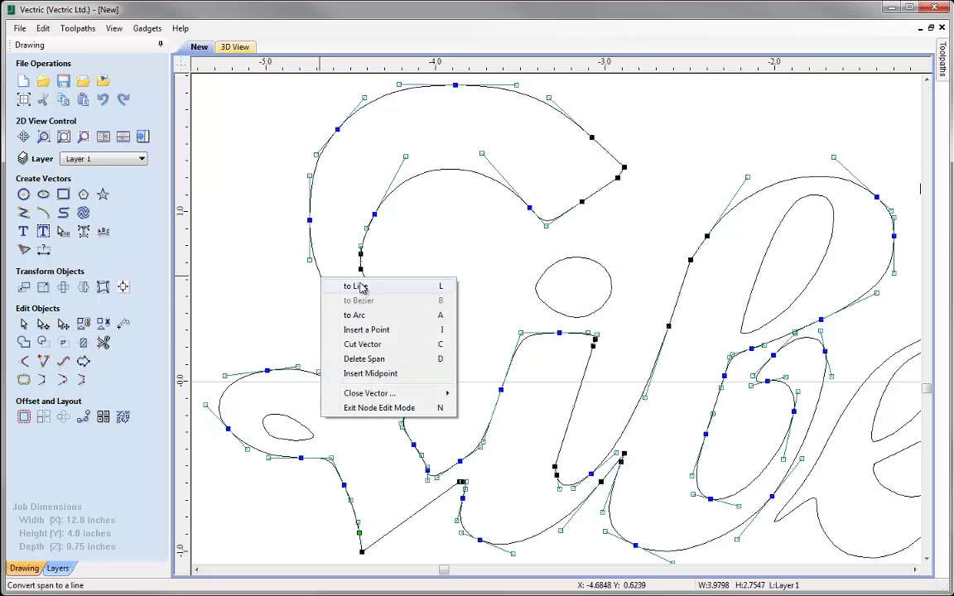
key("l")
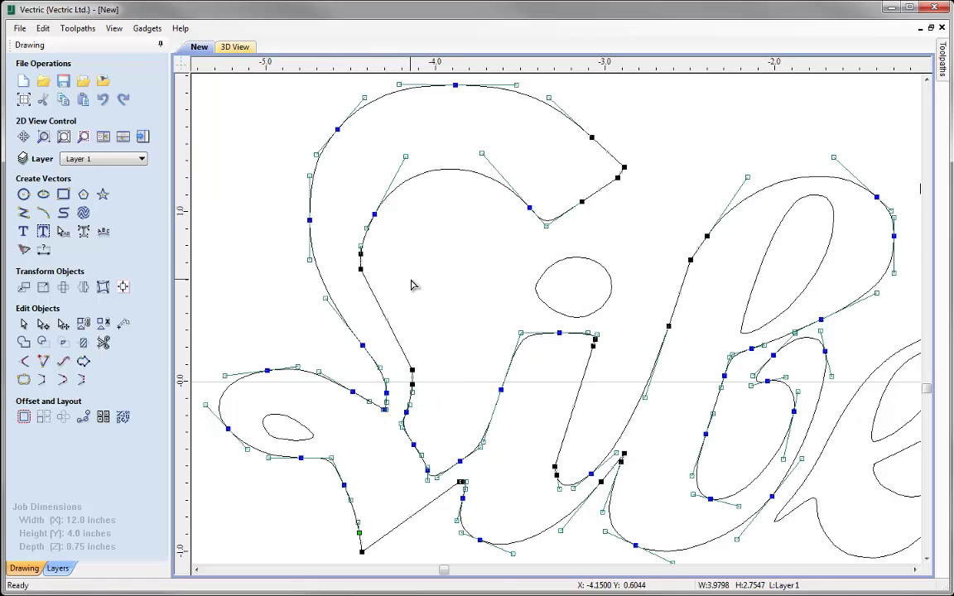
- Delete the smooth point on the L's outer left curve and extend the adjacent control handle to restore the curve's shape
right_click(320, 278)
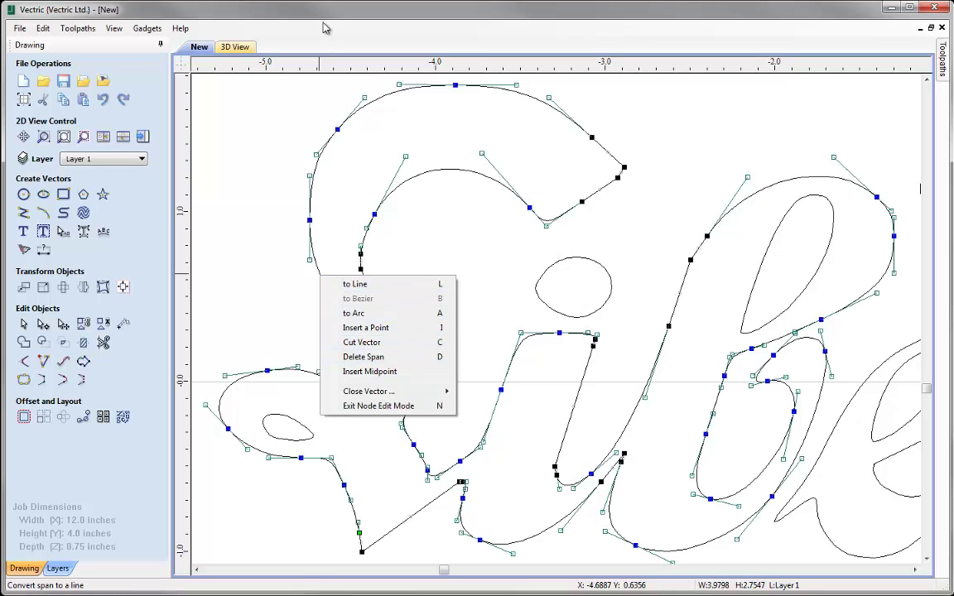
key("Escape")
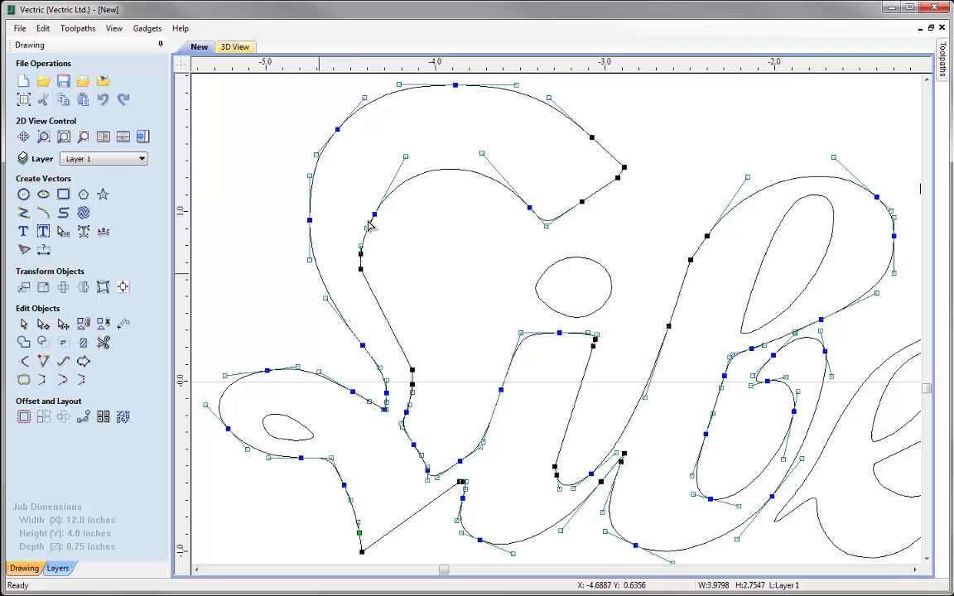
right_click(310, 220)
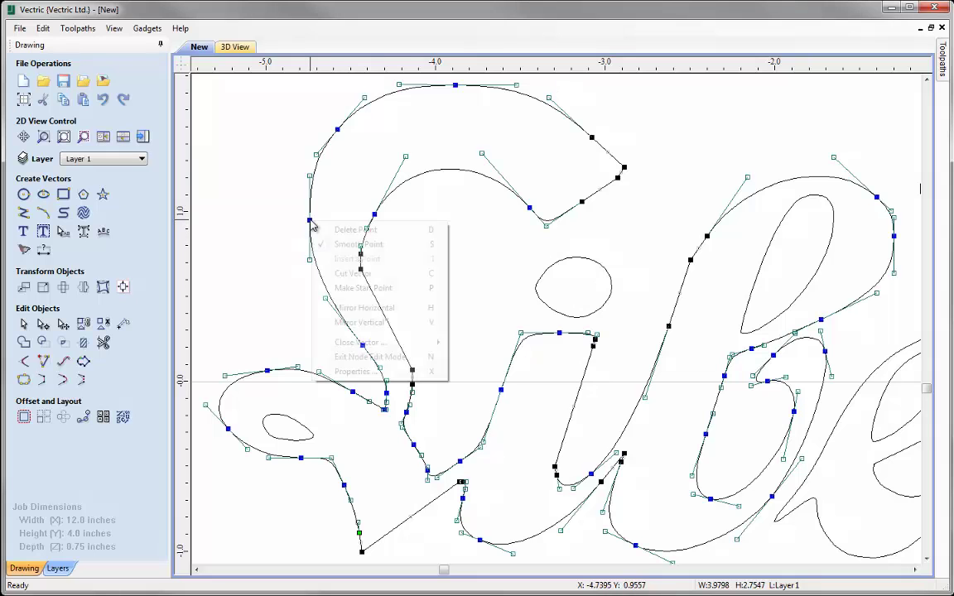
left_click(355, 230)
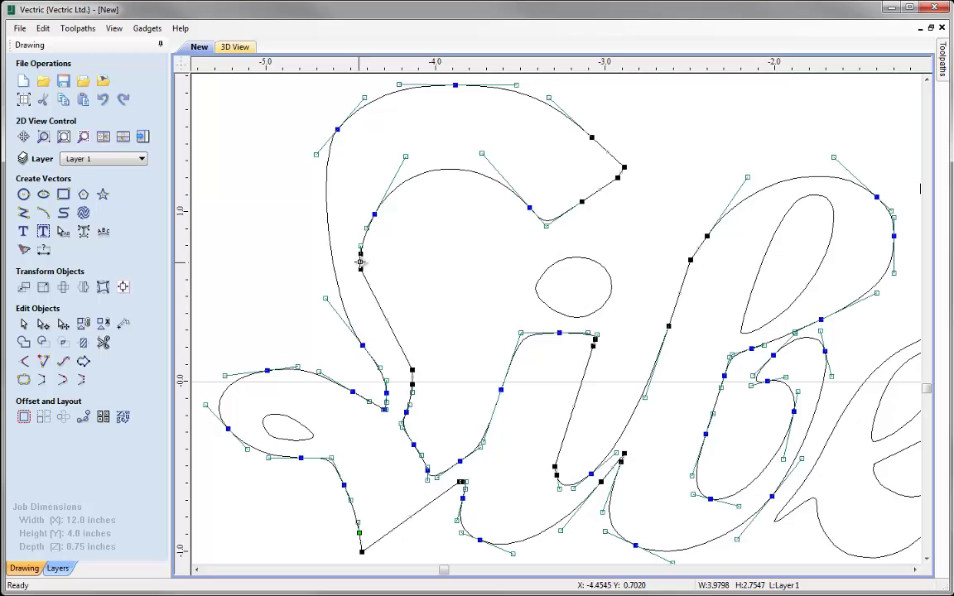
left_click(326, 298)
mouse_move(287, 246)
left_mouse_down()
mouse_move(292, 264)
mouse_move(273, 242)
left_mouse_up()
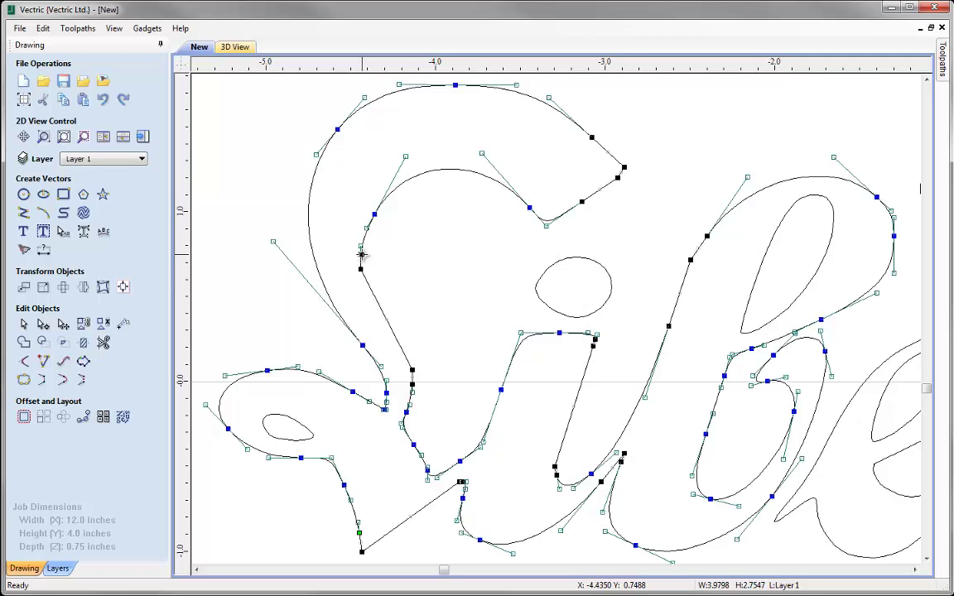
- Delete the upper of the two close corner points on the L's inner curve, adjust the handle, and make the remaining point smooth
left_click_drag(362, 255, 361, 262)
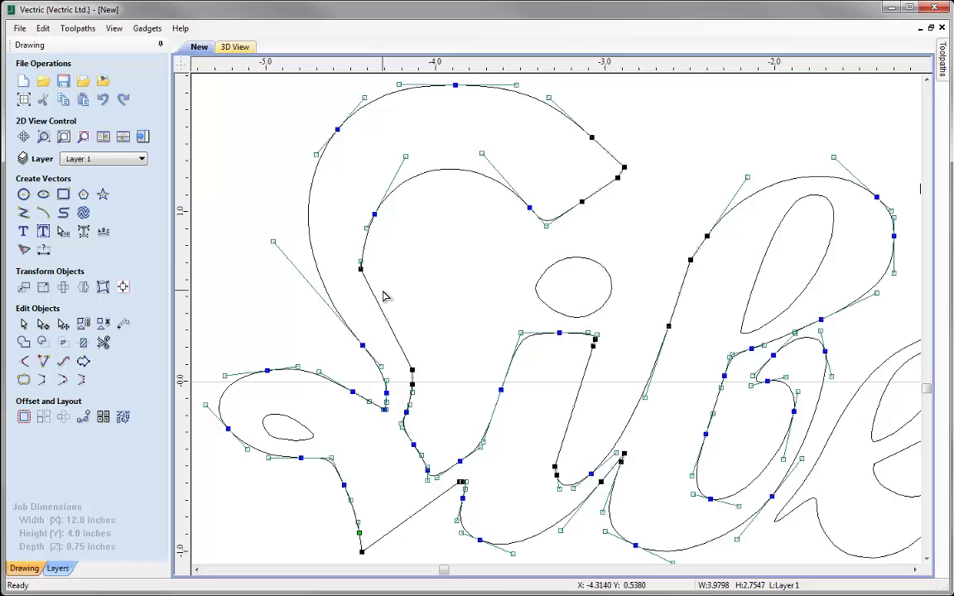
left_click_drag(359, 253, 357, 248)
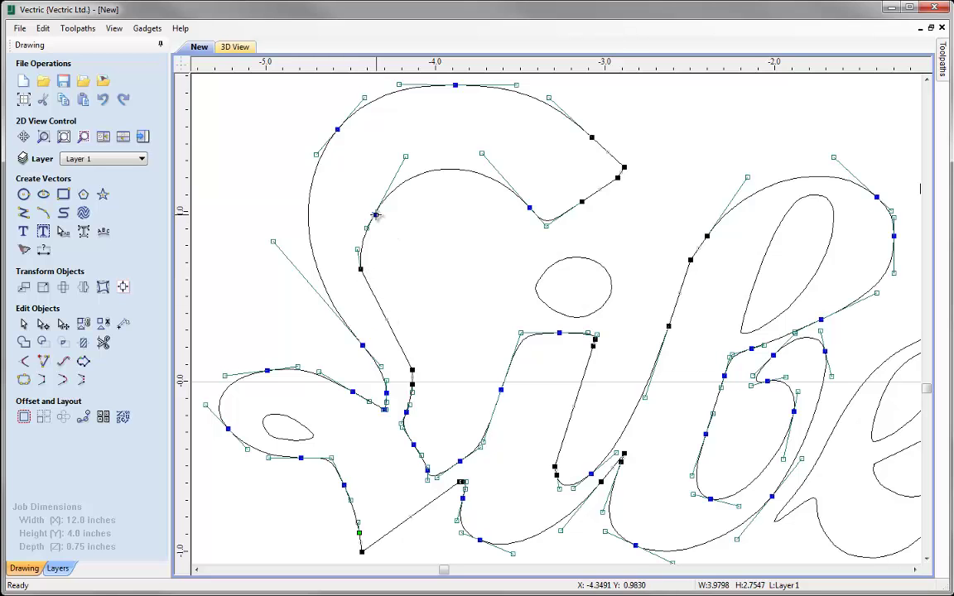
right_click(360, 269)
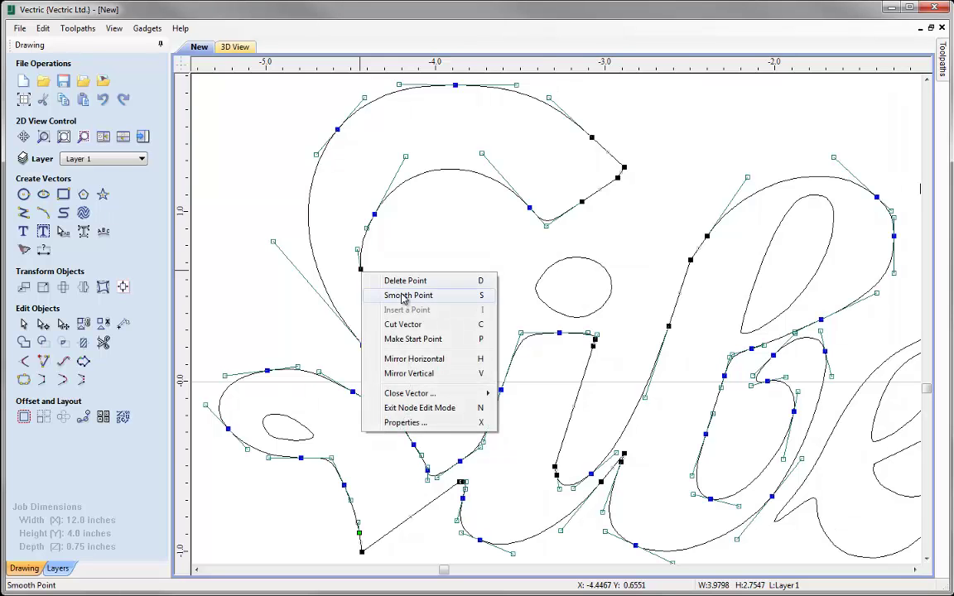
left_click(401, 292)
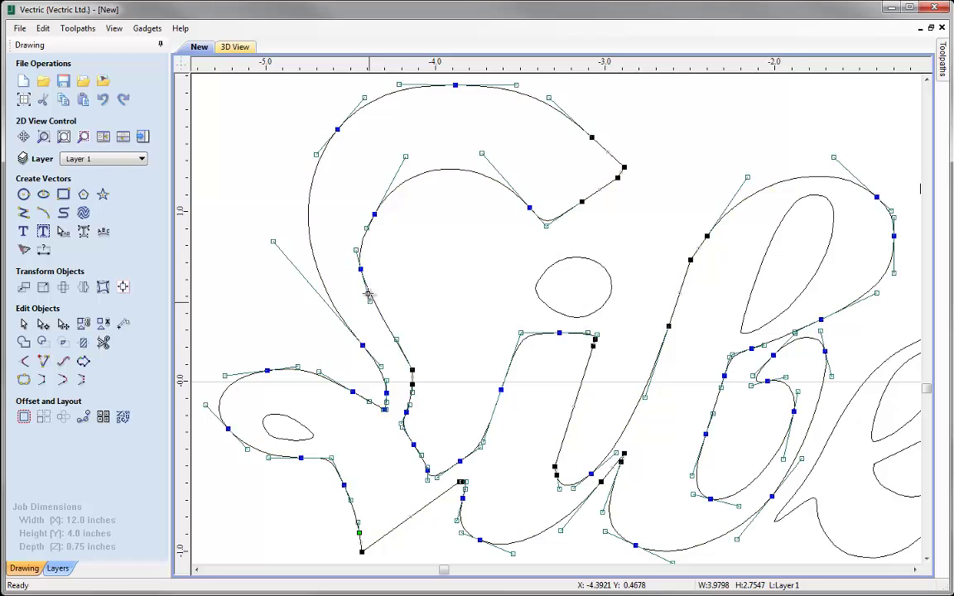
- Shift the smoothed inner point slightly inward and smooth the corner points at the lower end of the L's inner stem
left_click(370, 275)
left_click_drag(370, 275, 370, 277)
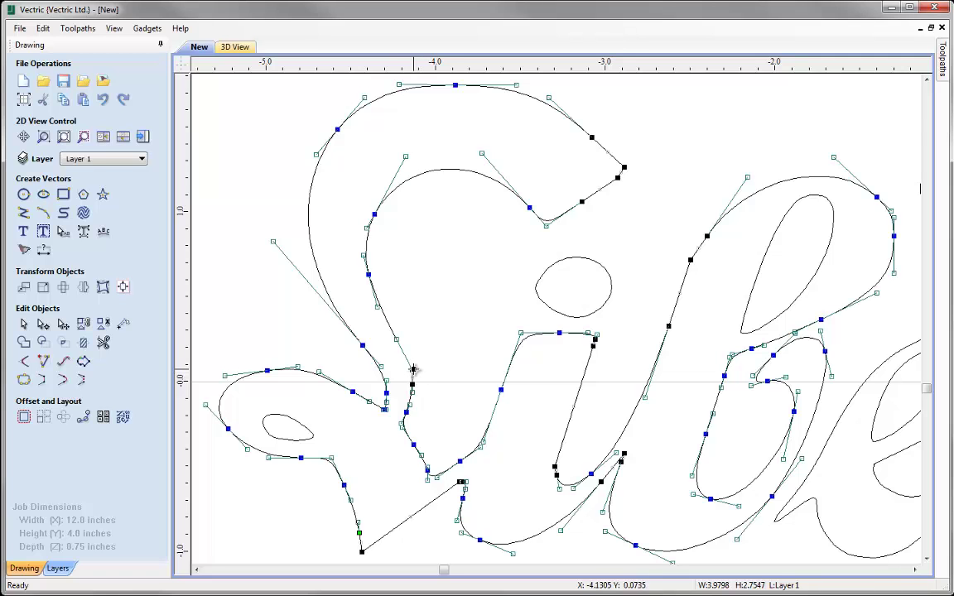
key("s")
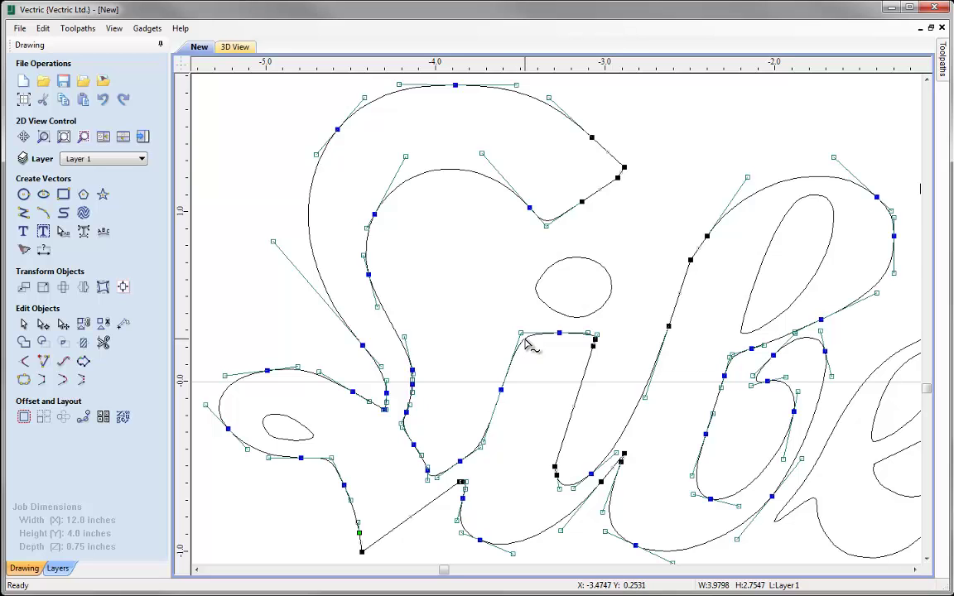
- Insert a point at the i's upper-left corner, turn off its smoothing, and move it outward to sharpen the corner
right_click(526, 344)
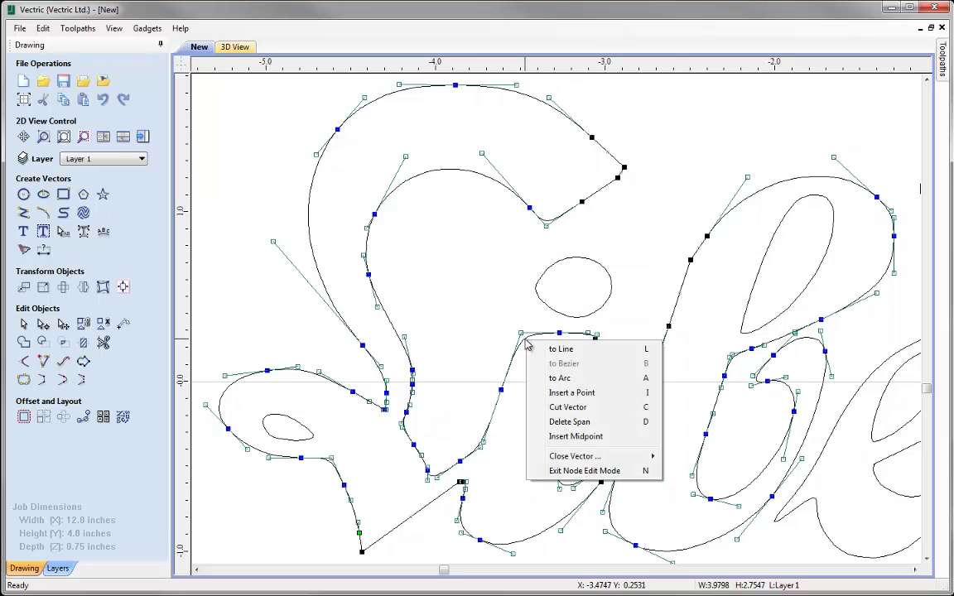
left_click(559, 393)
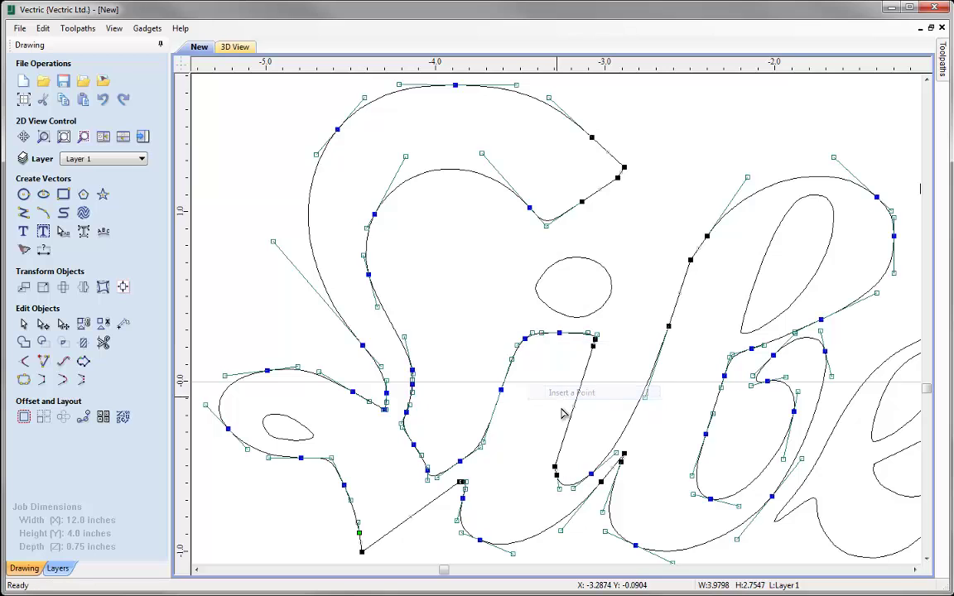
right_click(526, 339)
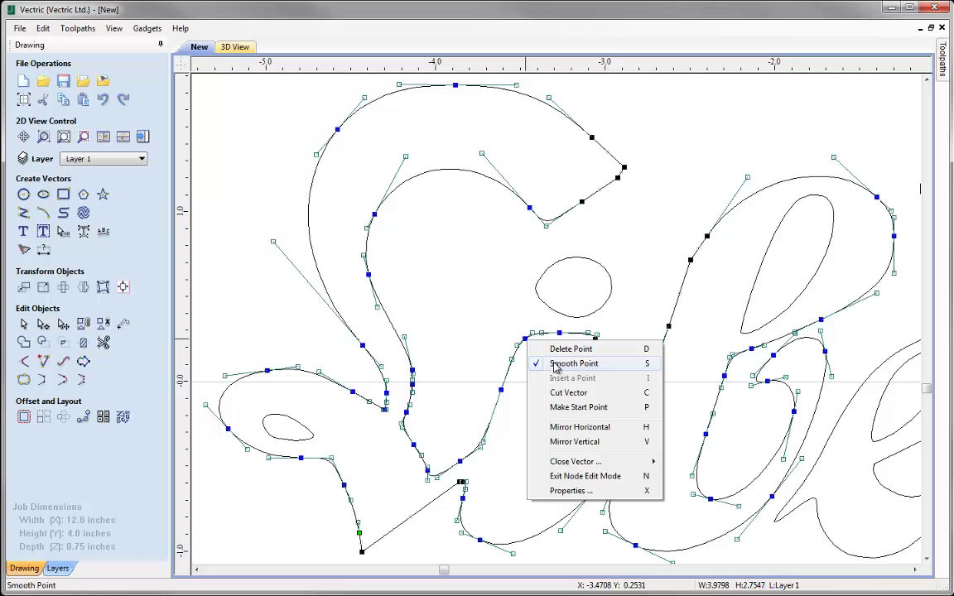
left_click(556, 364)
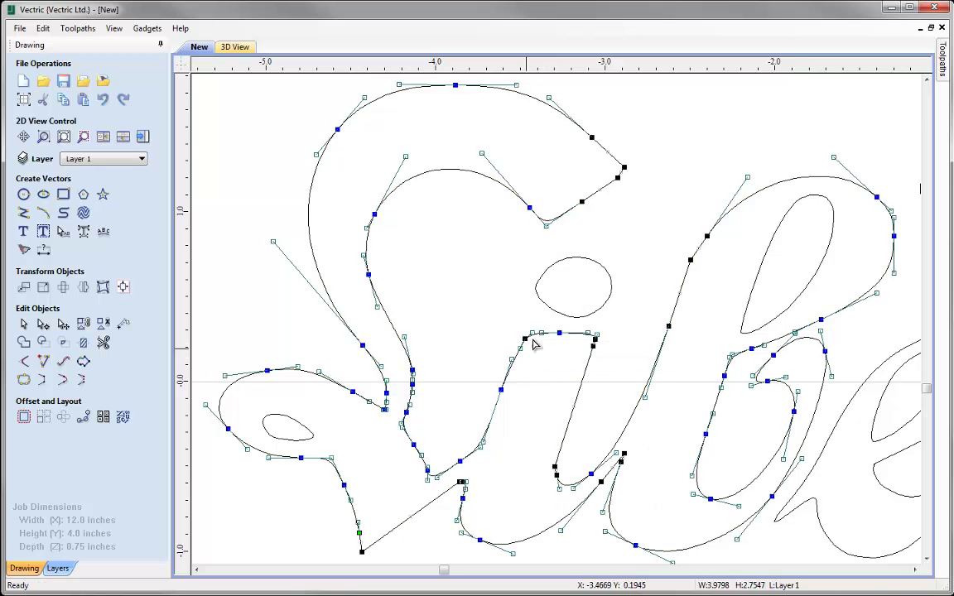
mouse_move(532, 334)
left_mouse_down()
mouse_move(474, 304)
mouse_move(525, 338)
left_mouse_up()
scroll(525, 337, "up", 5)
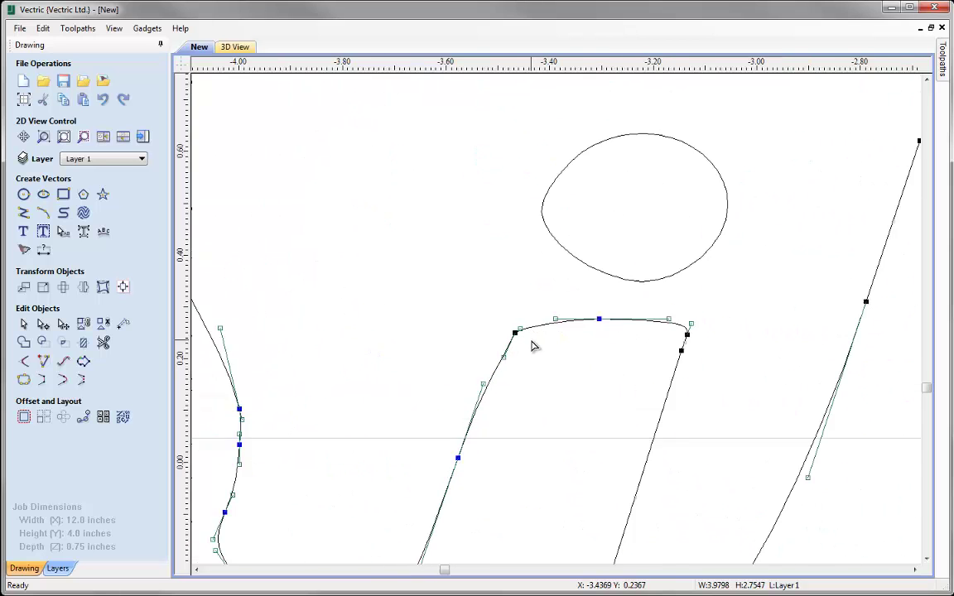
left_click_drag(506, 329, 494, 310)
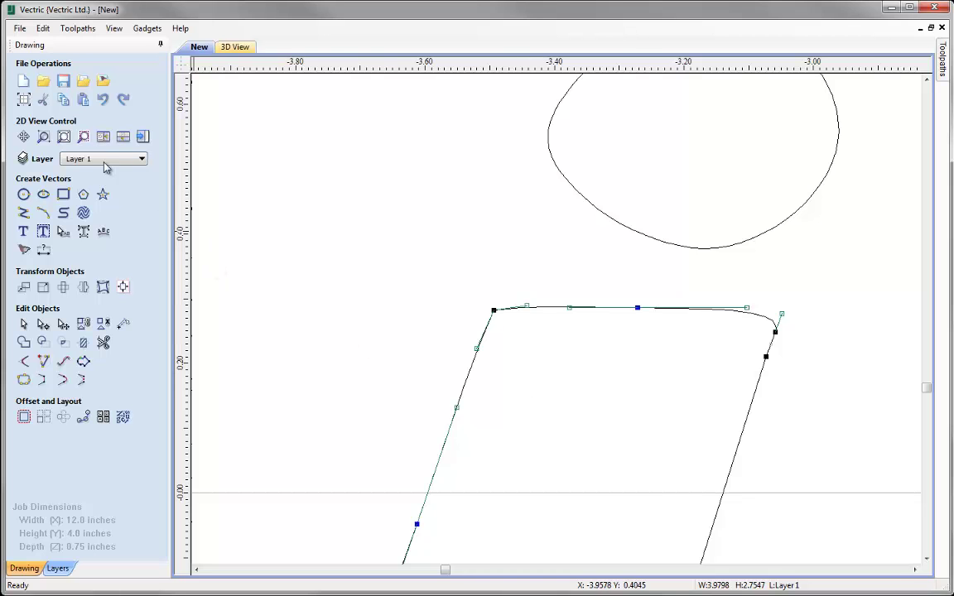
- Fit the whole job in the view, leave node editing, and deselect the "Lib" outline
left_click(64, 138)
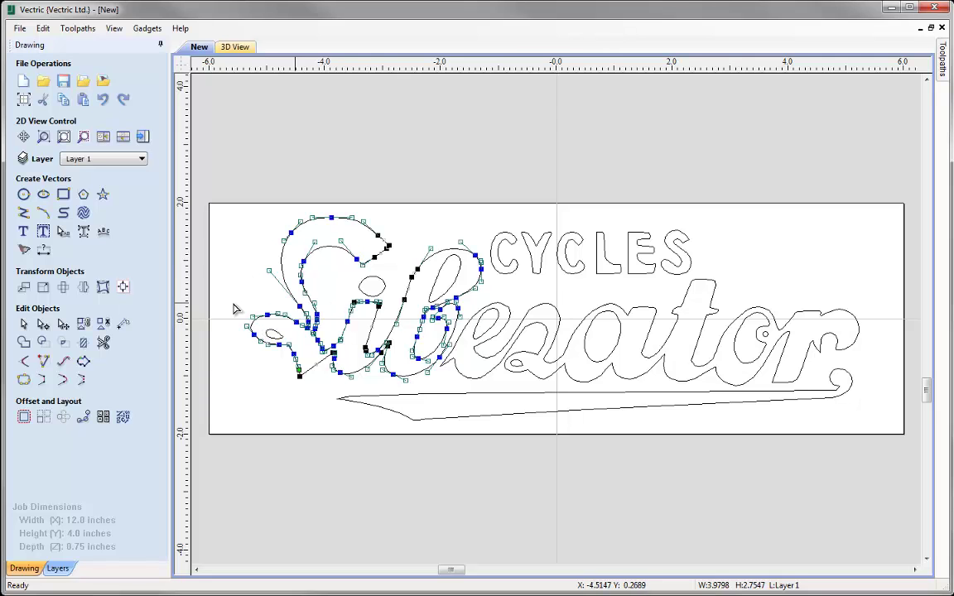
left_click(20, 327)
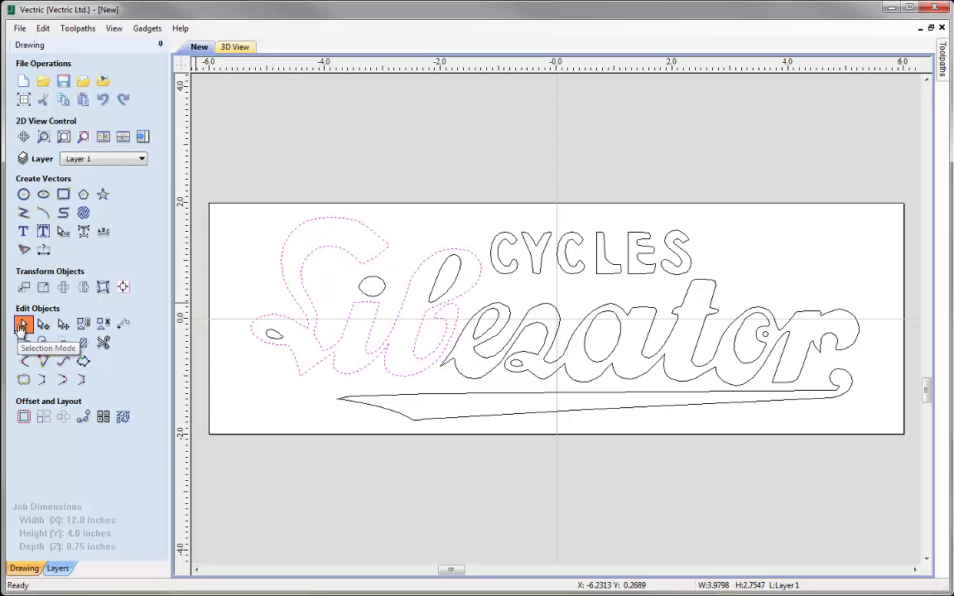
left_click(245, 293)
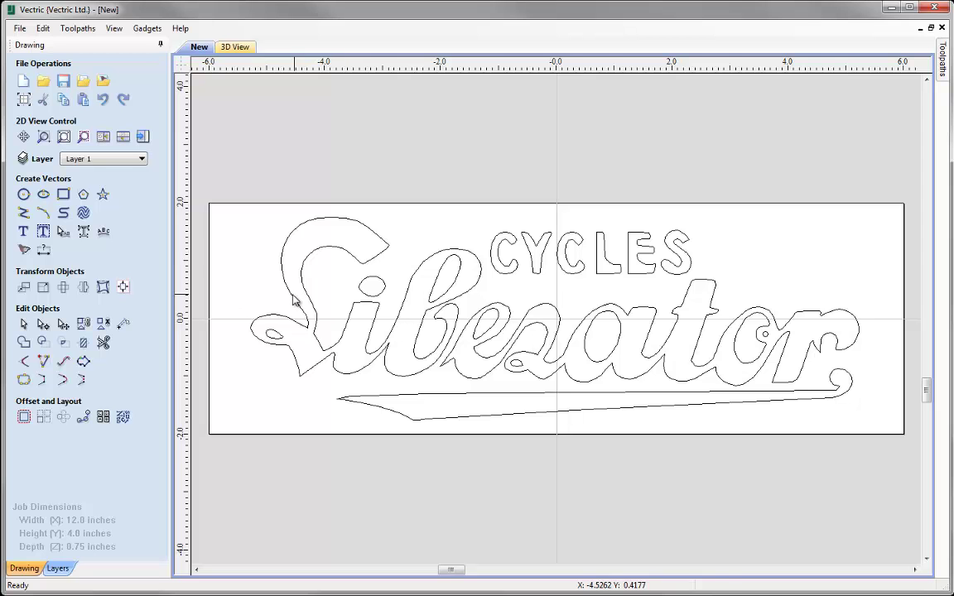
- Fit Bezier curves to the "Lib", "erator" and underline outlines at 0.01 inch tolerance, without keeping sharp corners, replacing the selected vectors
left_click(303, 371)
left_click(545, 353, "shift")
left_click(537, 398, "shift")
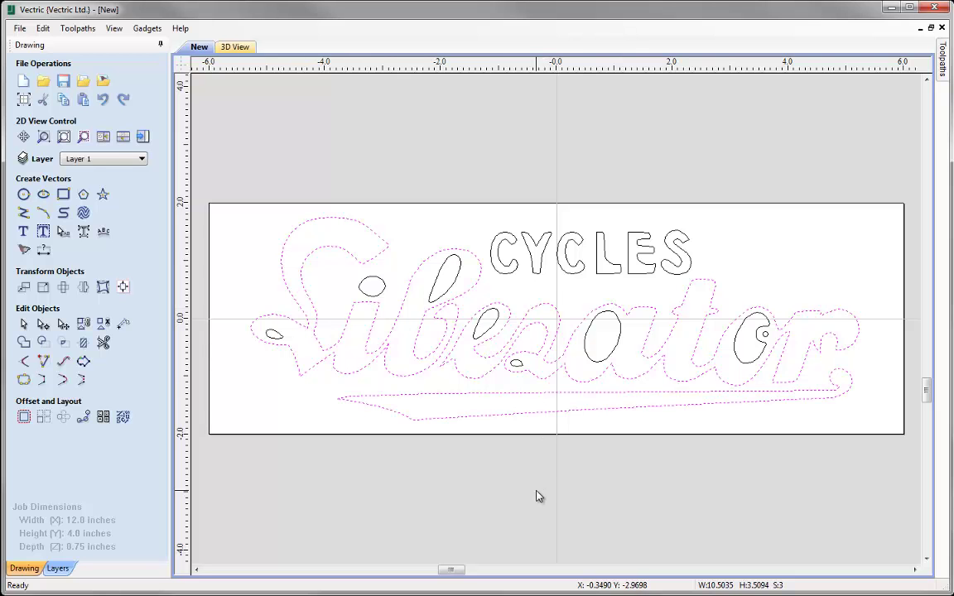
left_click(63, 362)
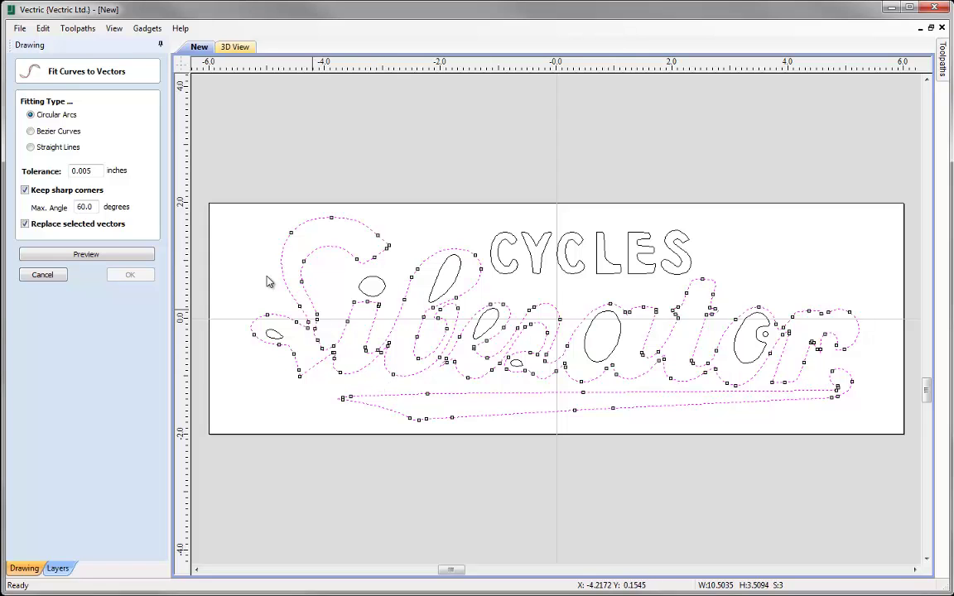
left_click(31, 133)
left_click(25, 190)
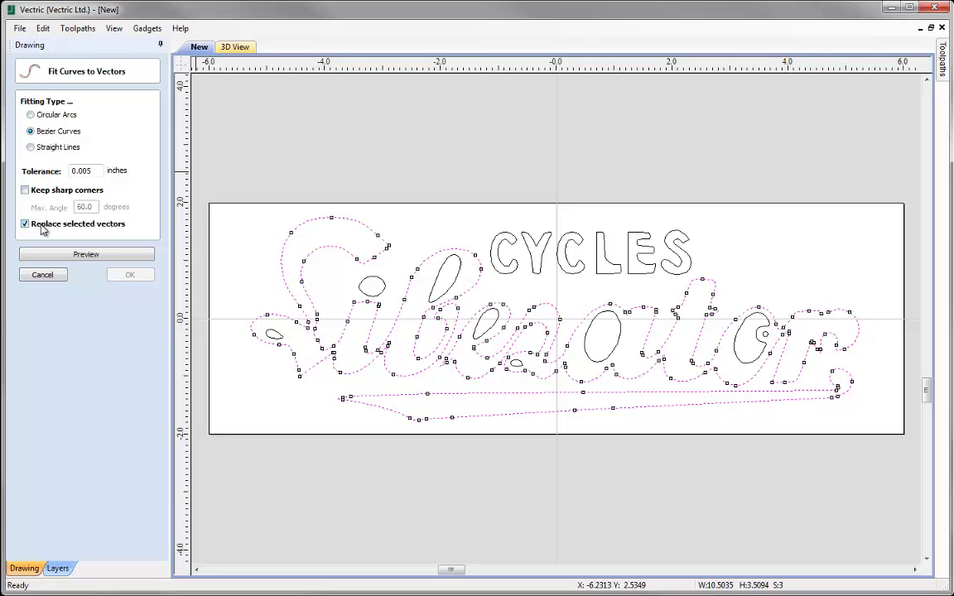
left_click_drag(81, 172, 104, 172)
type("1")
left_click(86, 255)
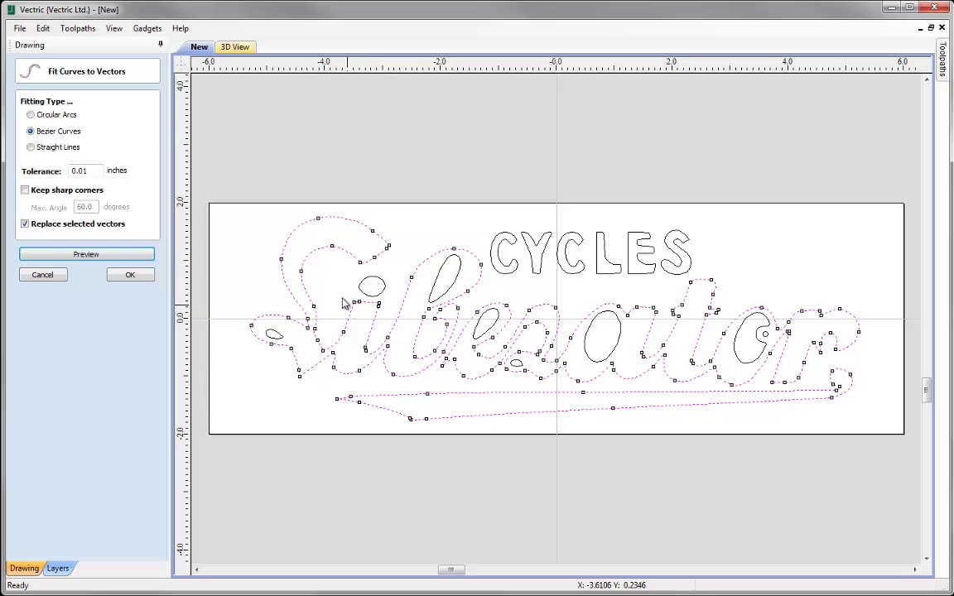
left_click(130, 275)
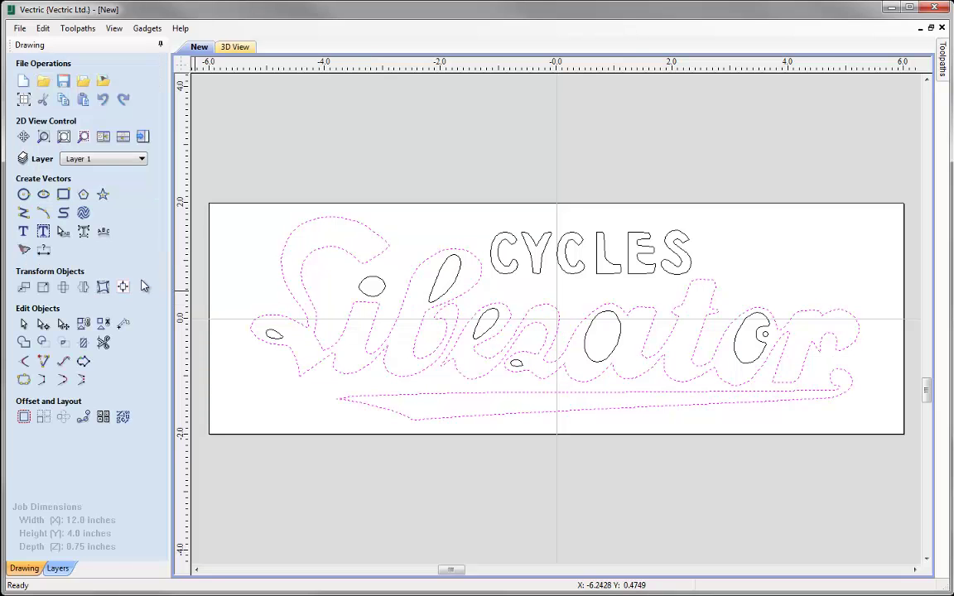
left_click(326, 279)
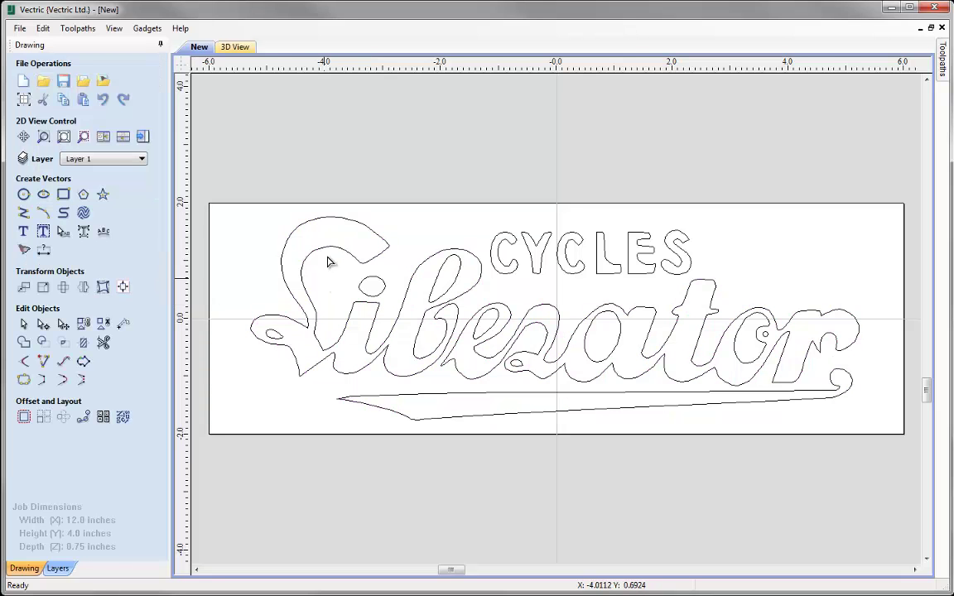
- Examine the nodes of the refitted "Lib" outline in node editing, and leave node editing
double_click(349, 279)
scroll(351, 279, "up", 2)
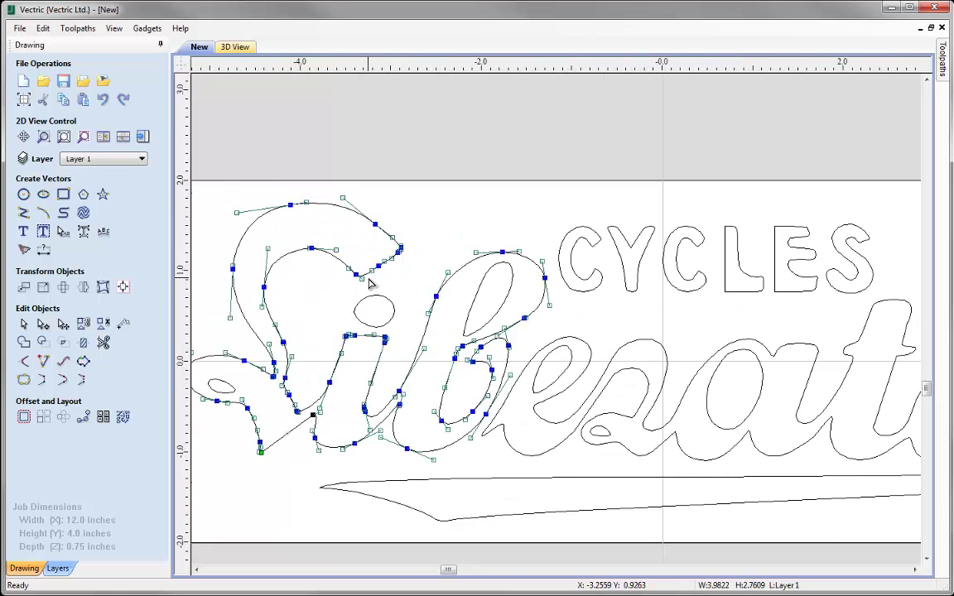
scroll(219, 308, "down", 2)
scroll(224, 348, "up", 3)
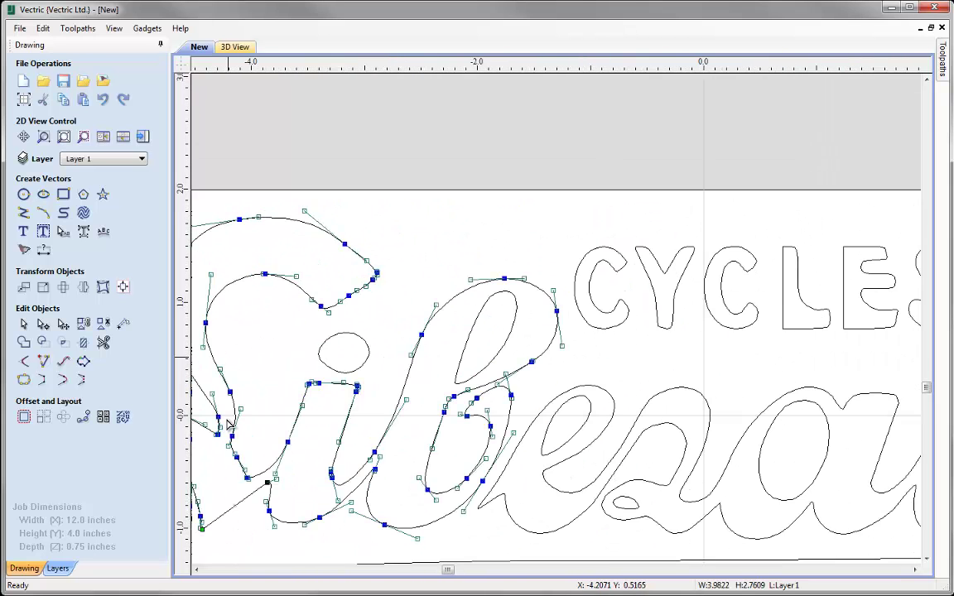
scroll(235, 413, "down", 2)
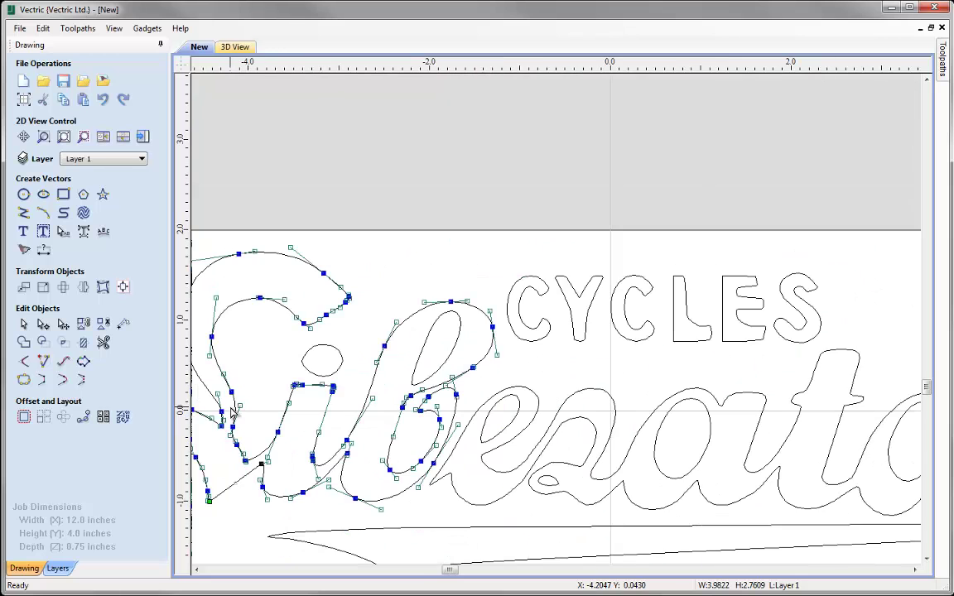
scroll(230, 346, "down", 1)
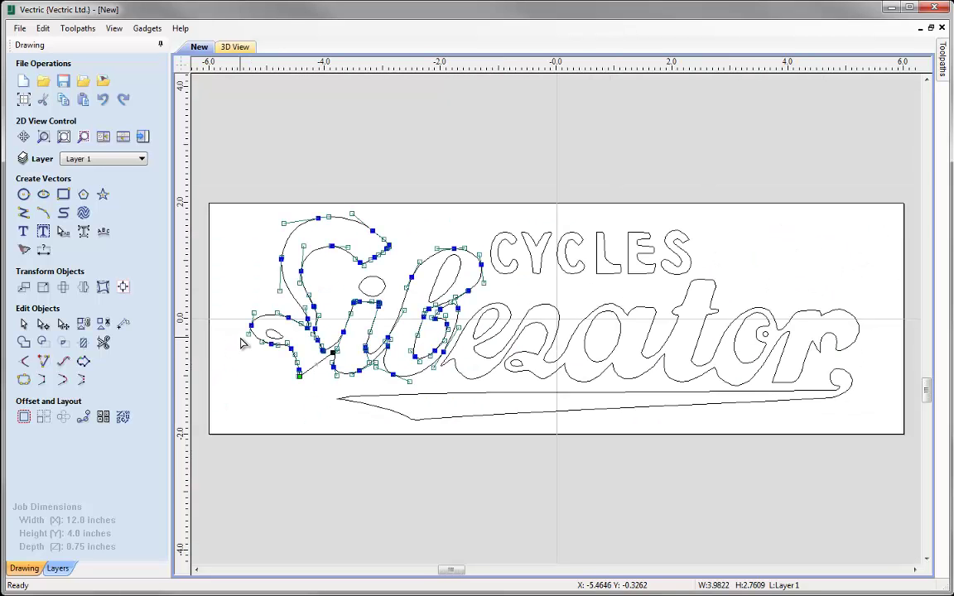
left_click(313, 305)
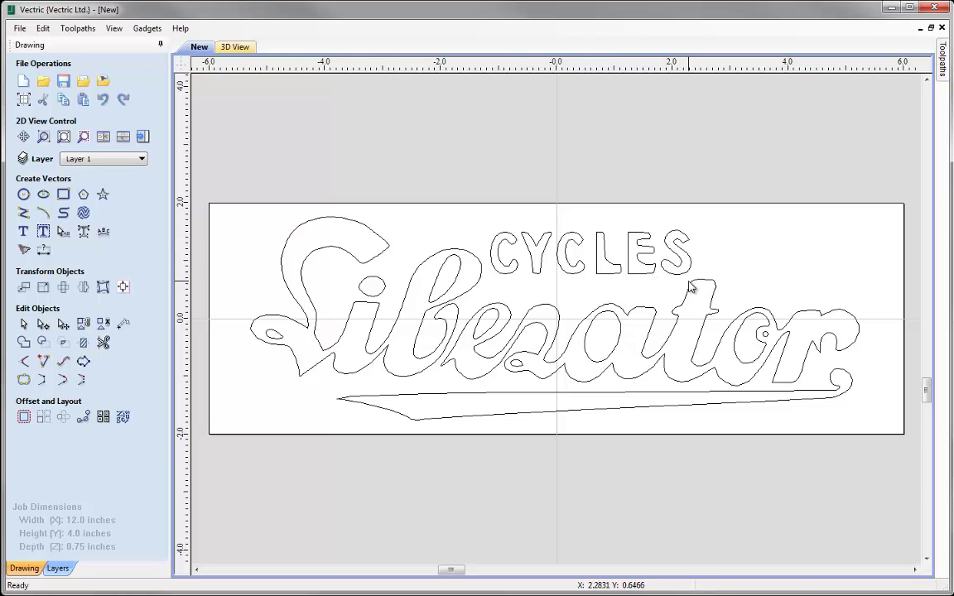
- Check the traced E's height and create the text "CYCLES" in Arial Black, 0.75 inches high, centre-aligned
left_click(631, 272)
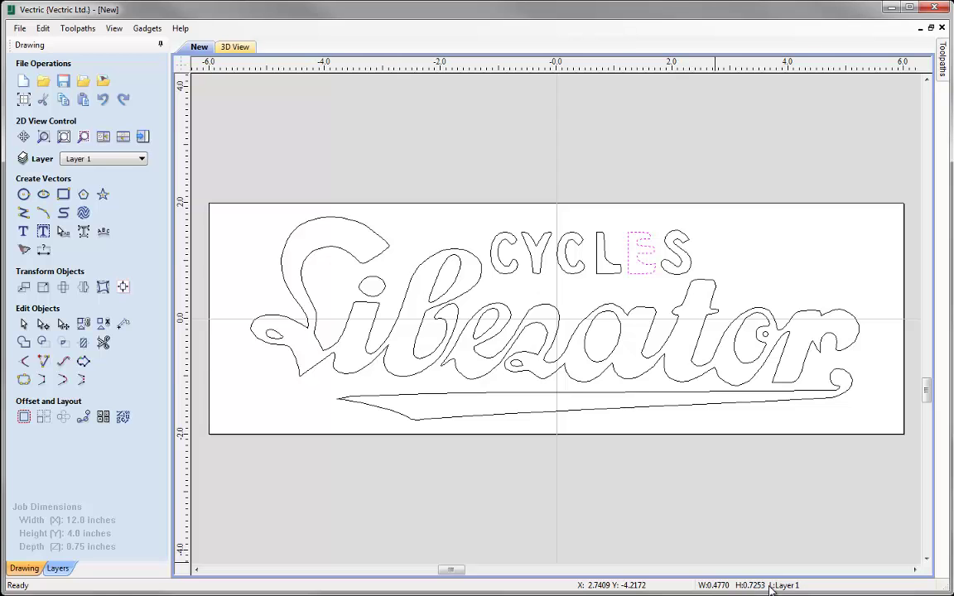
left_click(583, 293)
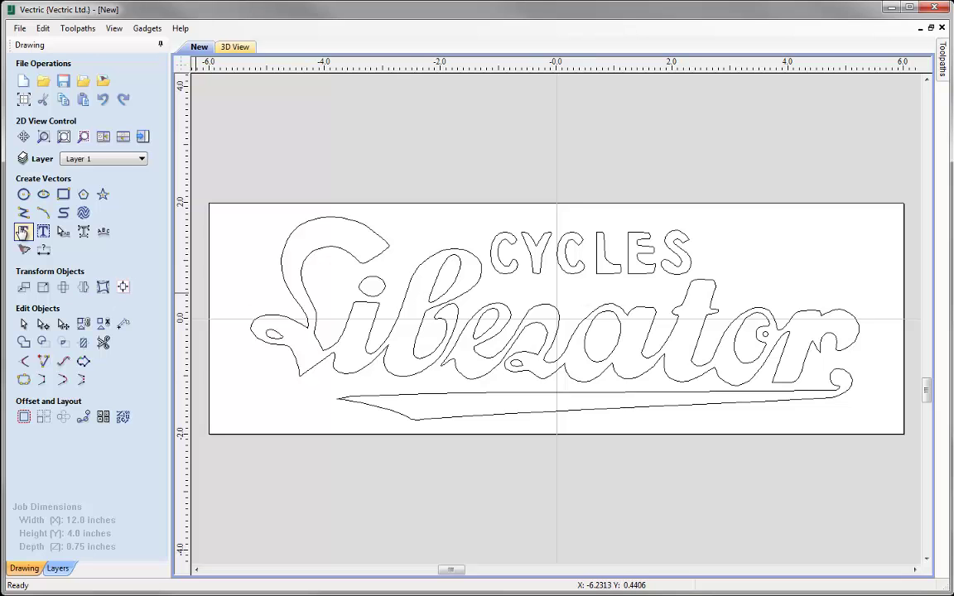
left_click(23, 232)
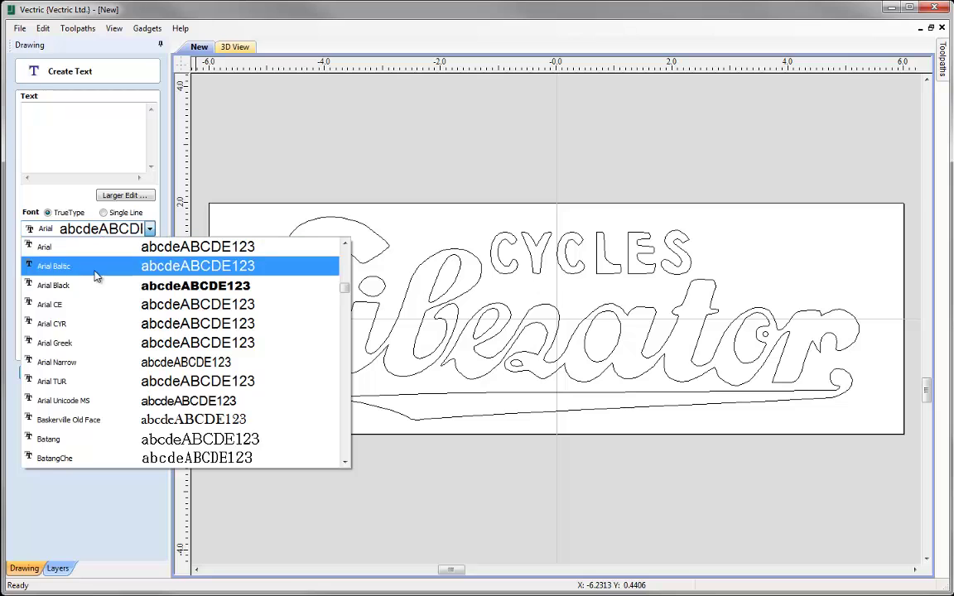
left_click(92, 287)
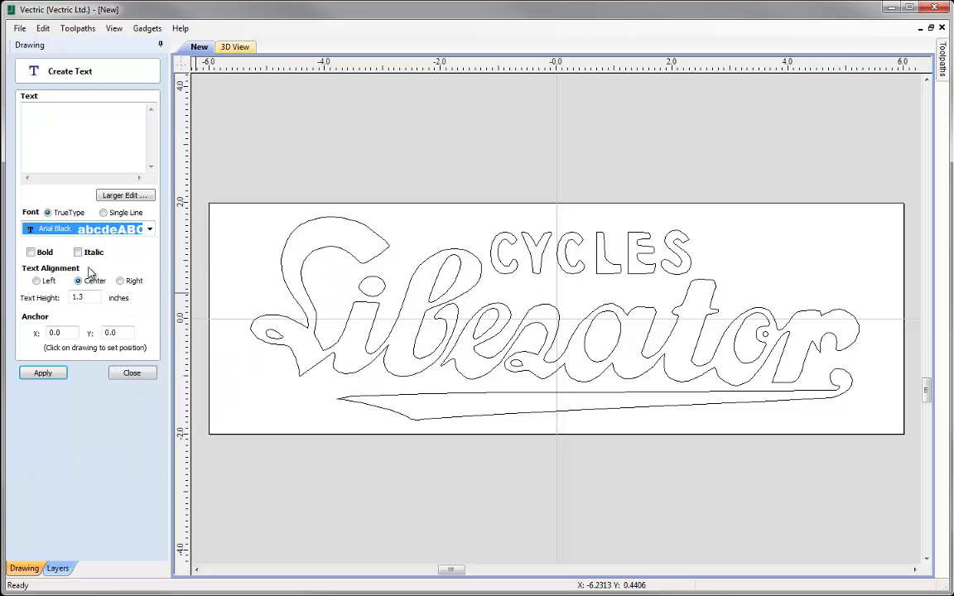
left_click(87, 130)
type("0.75")
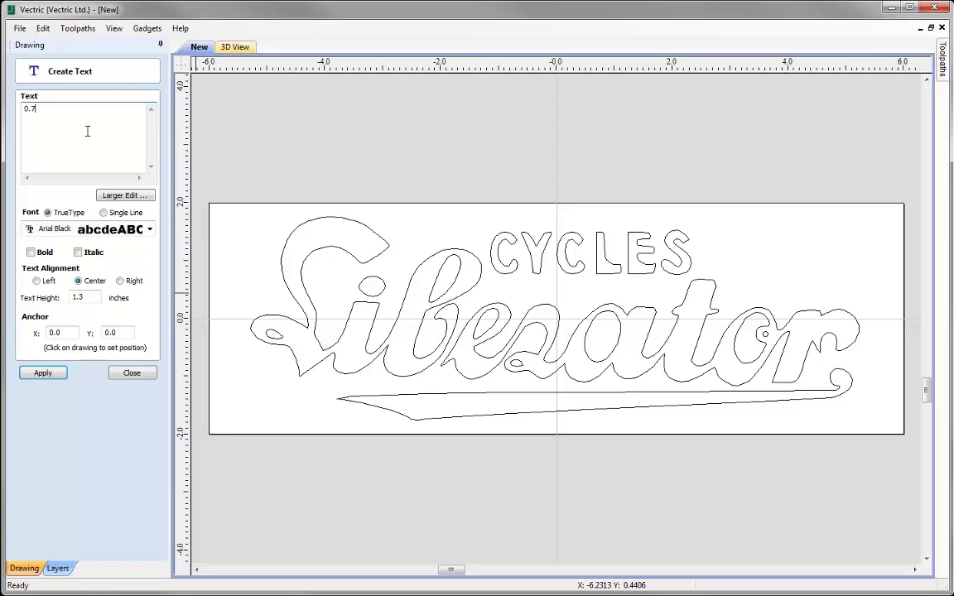
double_click(73, 298)
type("0.75")
left_click_drag(63, 113, 14, 113)
type("CYCLES")
left_click(53, 377)
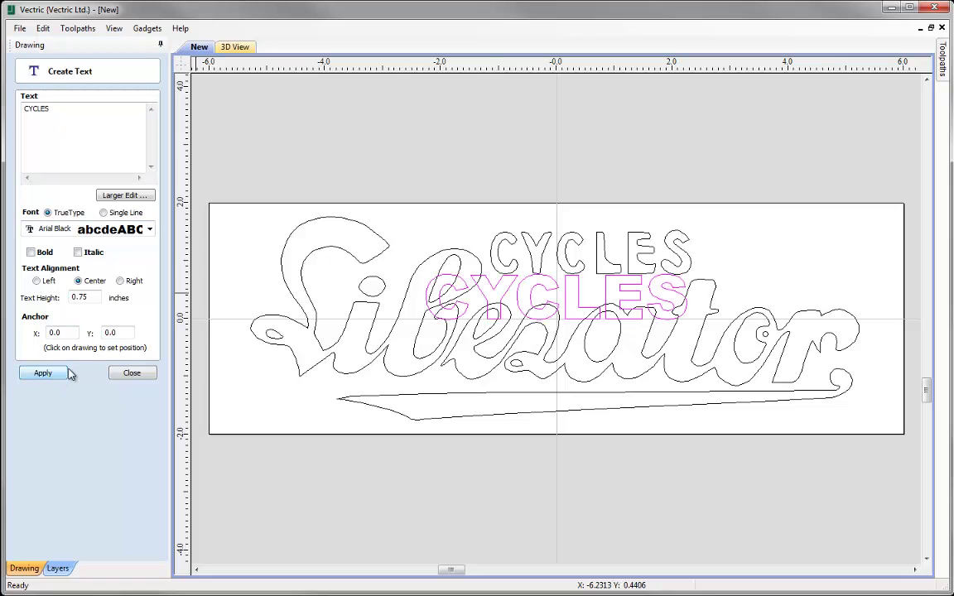
left_click(132, 375)
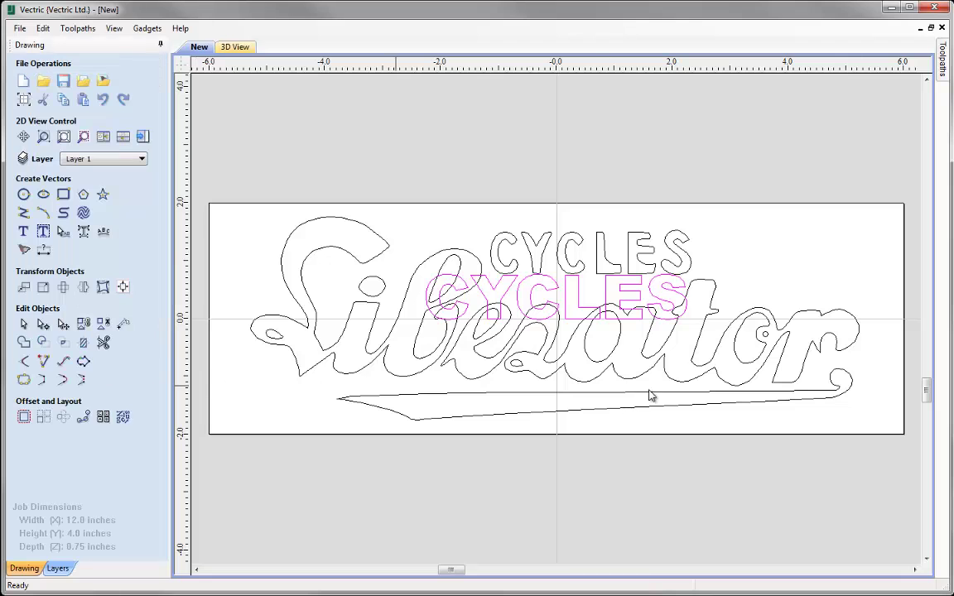
- Move the new CYCLES text up over the traced word and narrow it to about 3.45 inches wide
left_click(568, 309)
left_click_drag(568, 309, 568, 266)
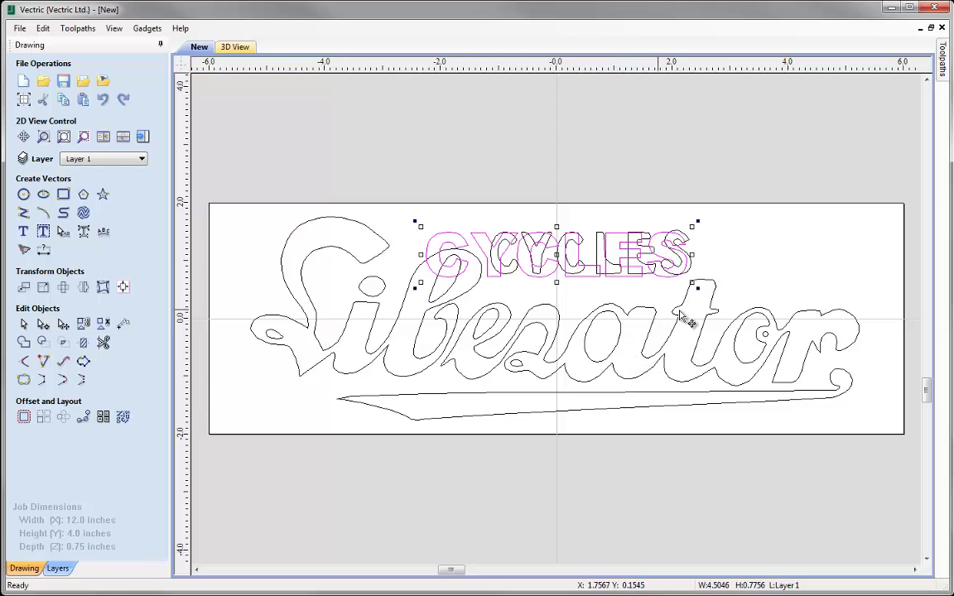
left_click(418, 257)
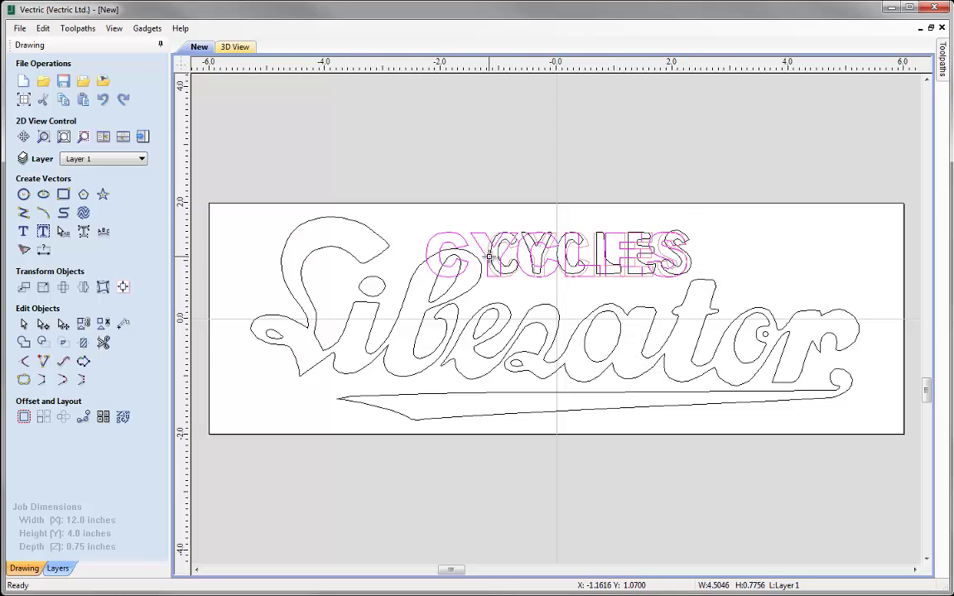
left_click_drag(492, 258, 557, 258)
left_click(692, 257)
left_click(693, 257)
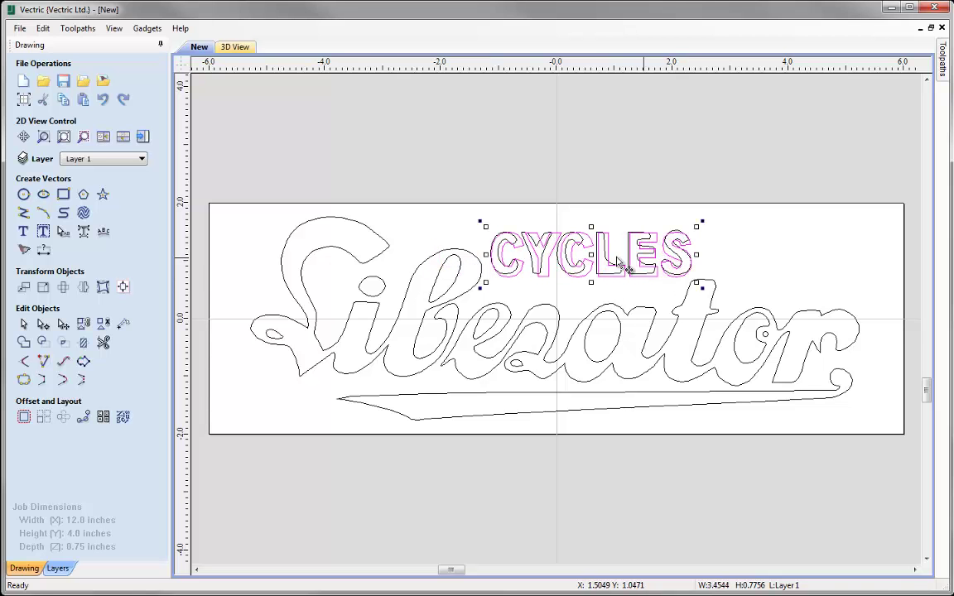
- Reduce the CYCLES text's height to about 0.76 inches and nudge it slightly left to align with the traced letters
scroll(595, 262, "up", 4)
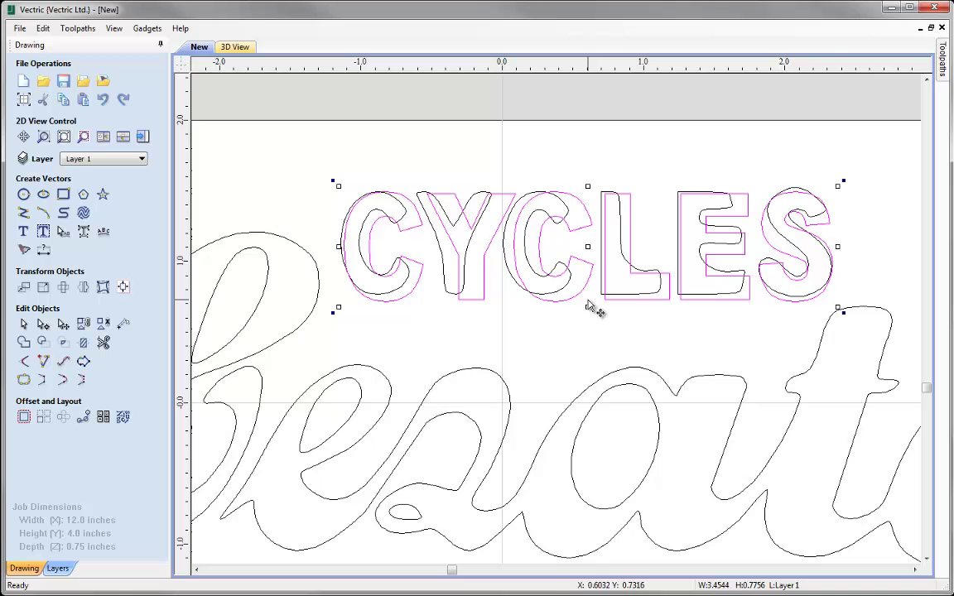
left_click_drag(587, 308, 587, 299)
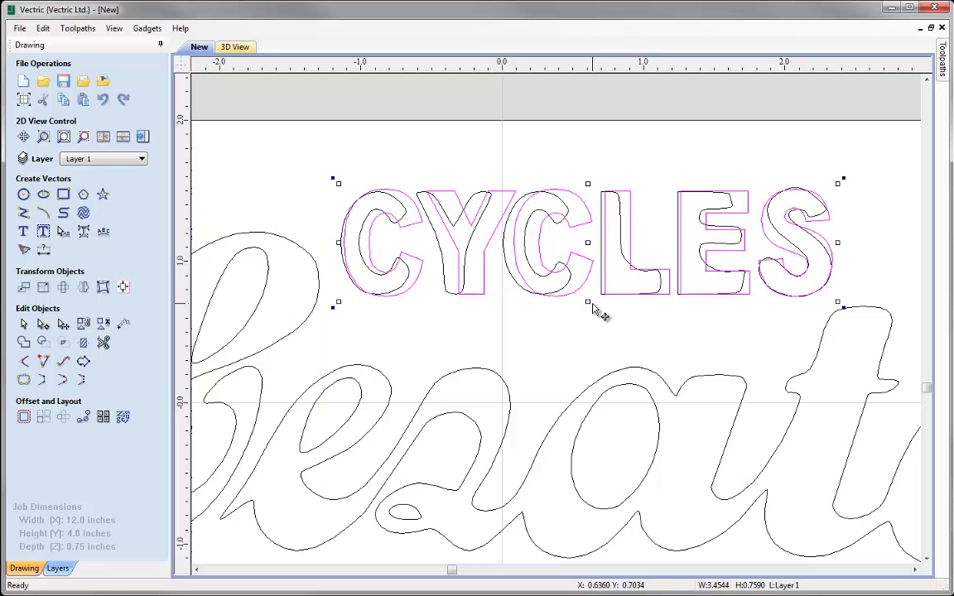
key("Left")
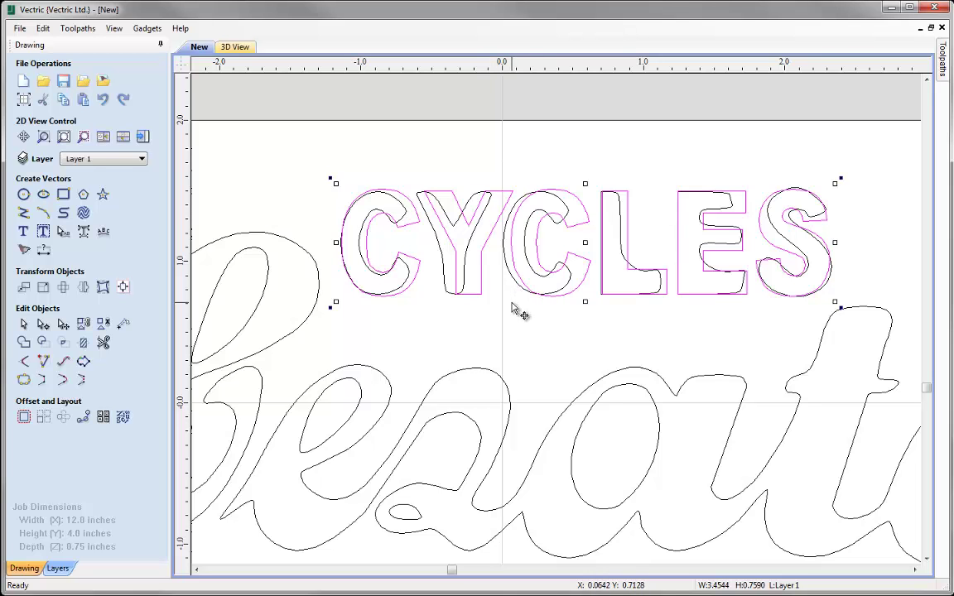
left_click(553, 334)
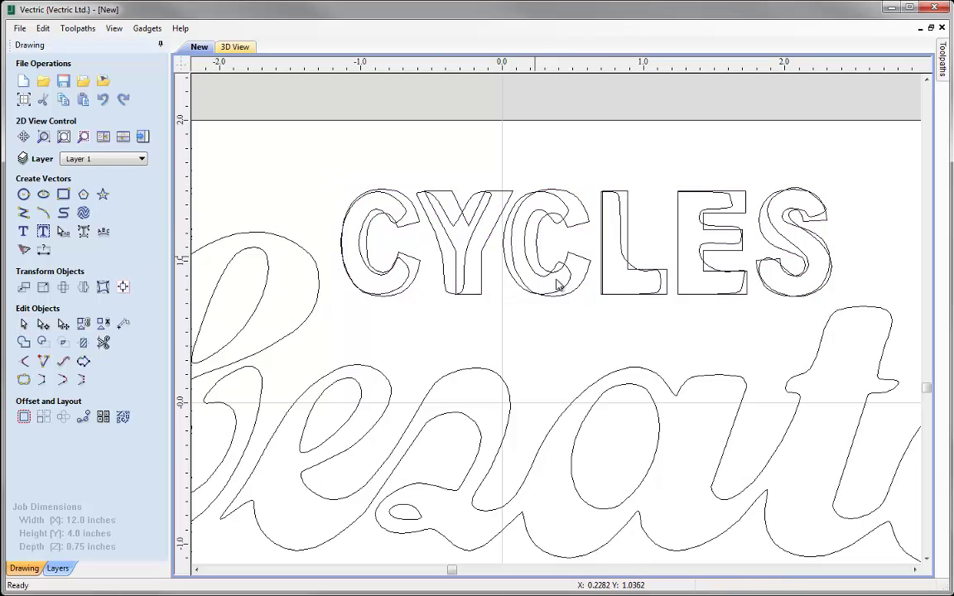
- Move the new CYCLES text to a new layer named "New Text" that is neither visible nor active
left_click(577, 232)
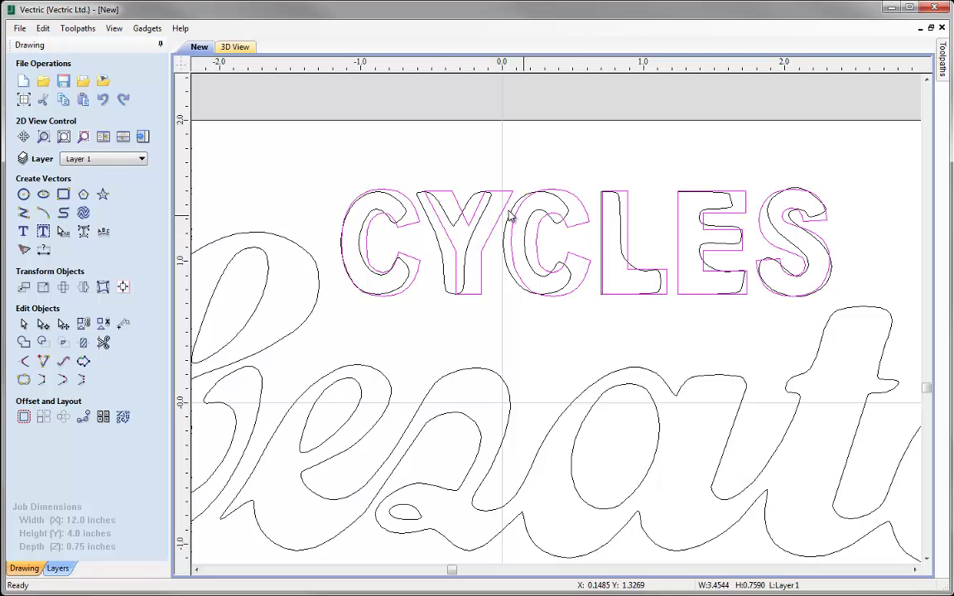
right_click(436, 145)
mouse_move(497, 494)
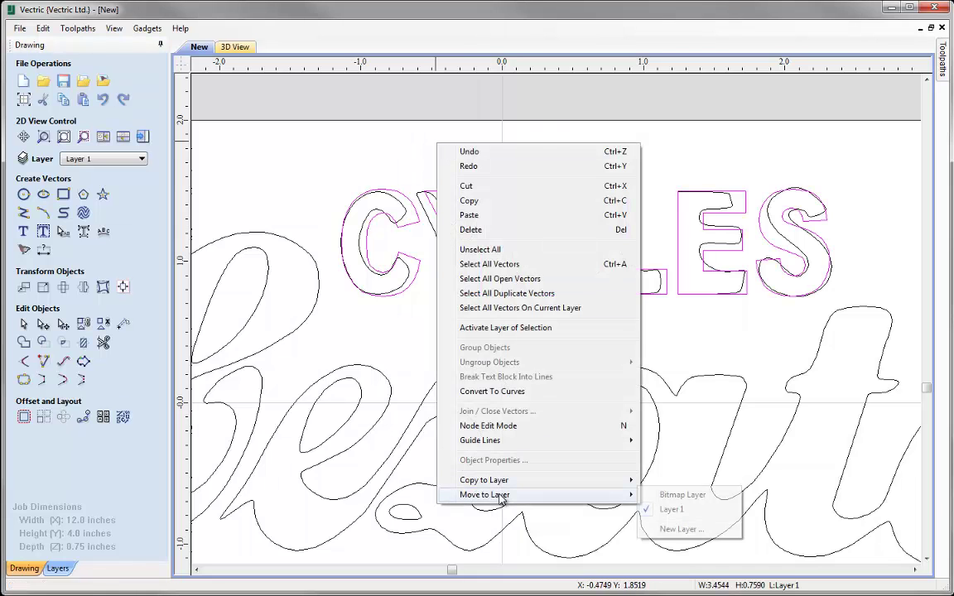
left_click(663, 529)
type("N")
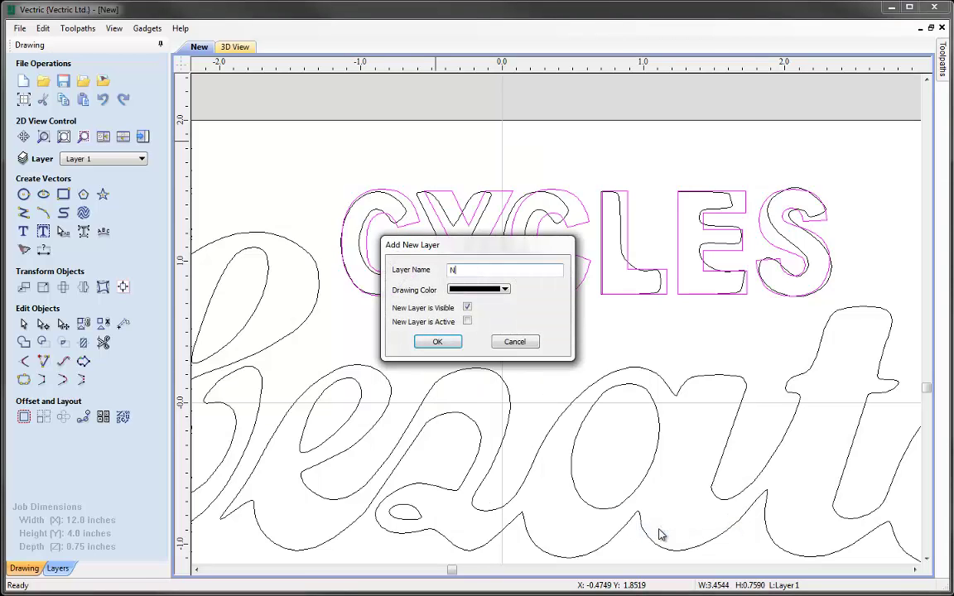
type("ew Text")
left_click(467, 309)
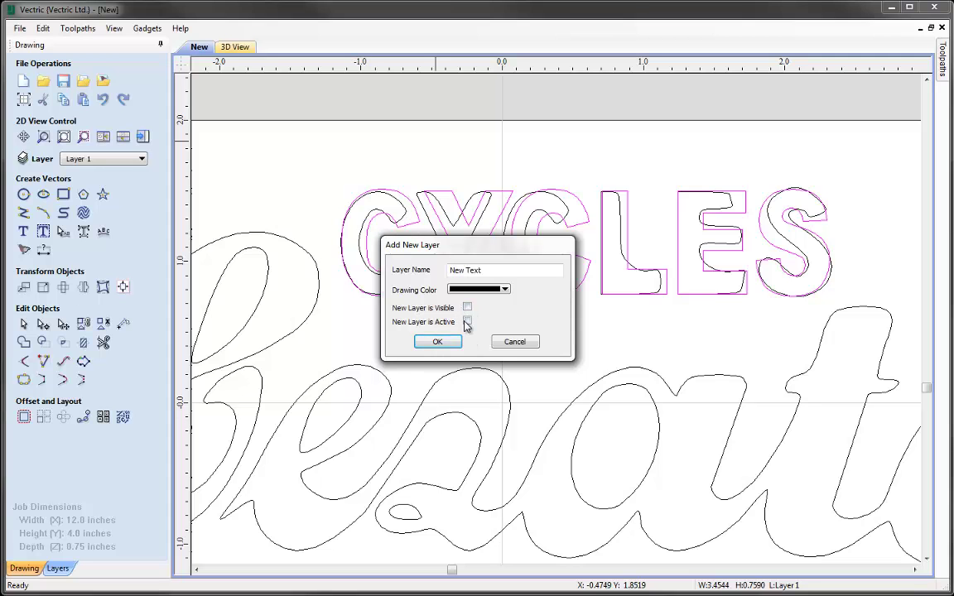
left_click(436, 344)
- Cut the traced CYCLES letters from the drawing and make the New Text layer visible
left_click_drag(327, 166, 914, 340)
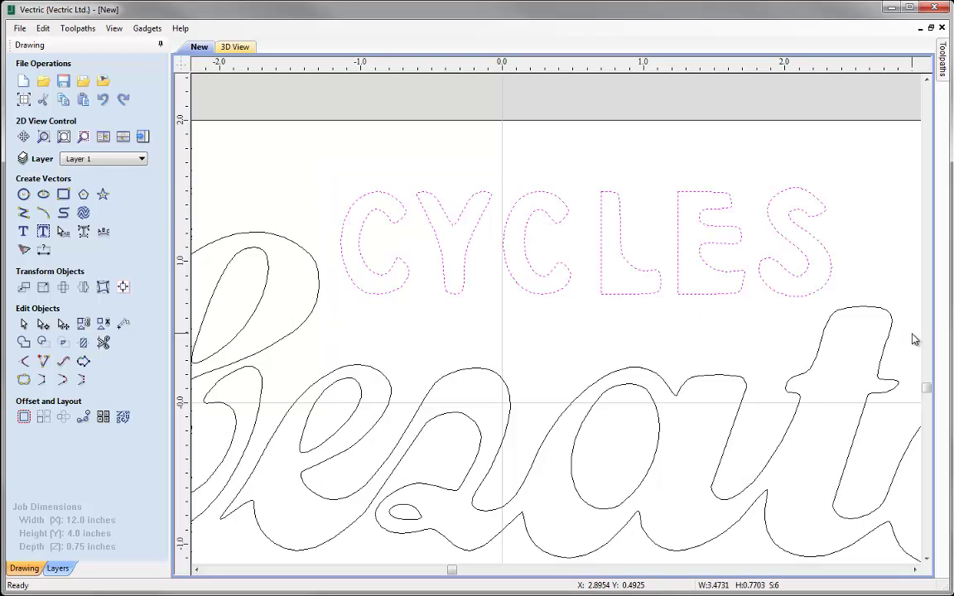
key("ctrl+x")
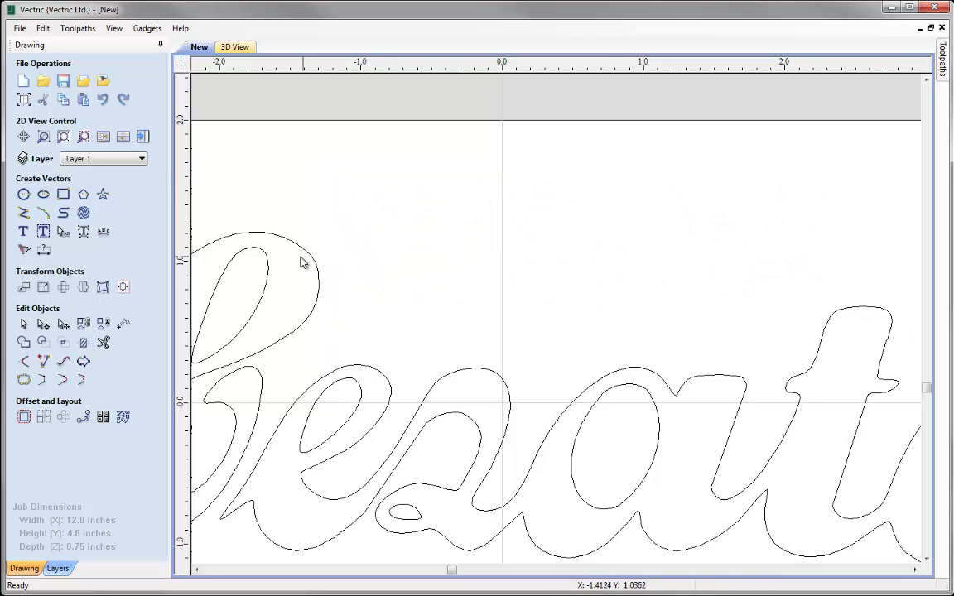
left_click(138, 163)
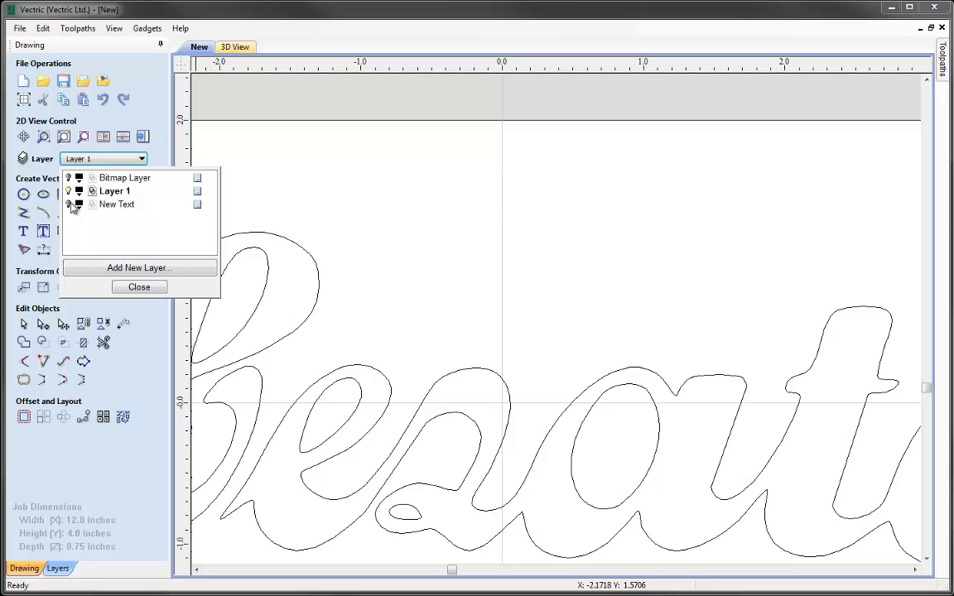
left_click(69, 204)
left_click(139, 287)
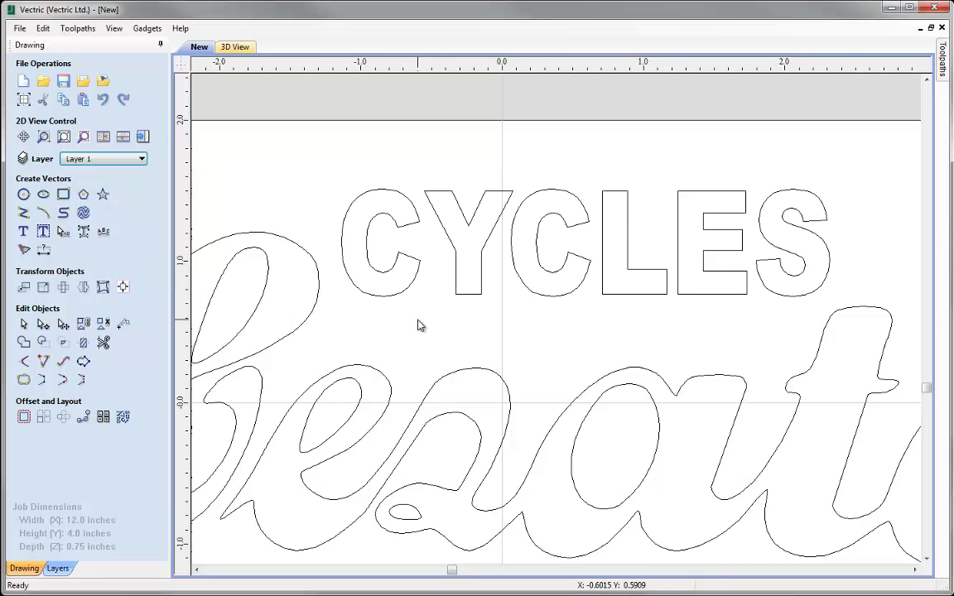
- Fit the whole job in the view and save it as ImageVectorFit_DRAW in the ImageVectorFit_FILES folder
key("F3")
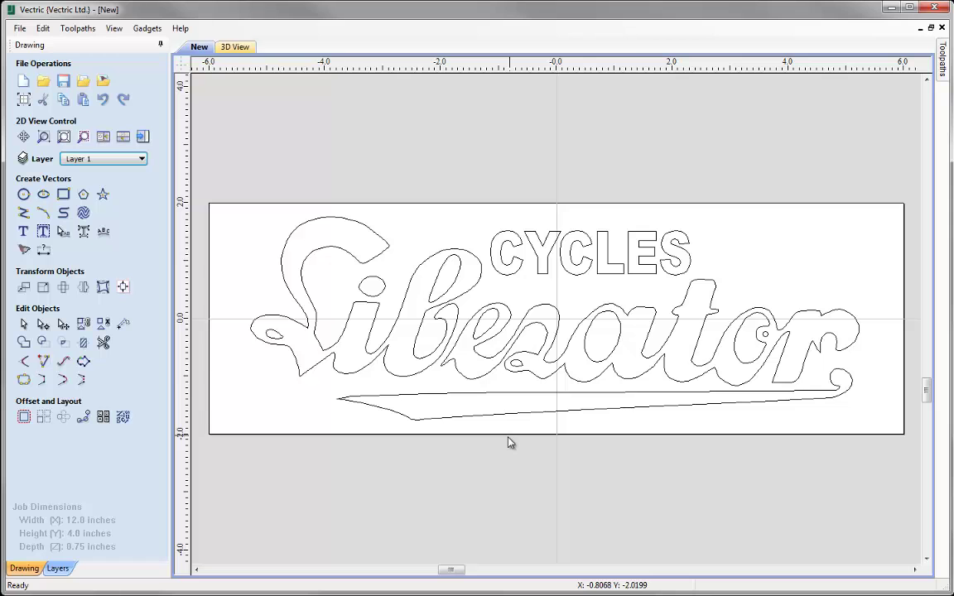
left_click(20, 28)
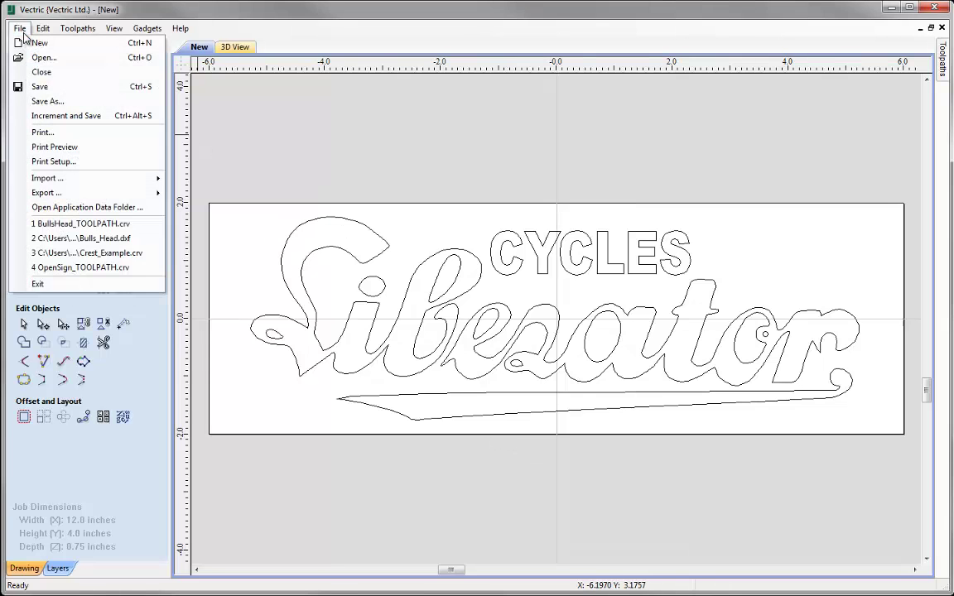
left_click(33, 97)
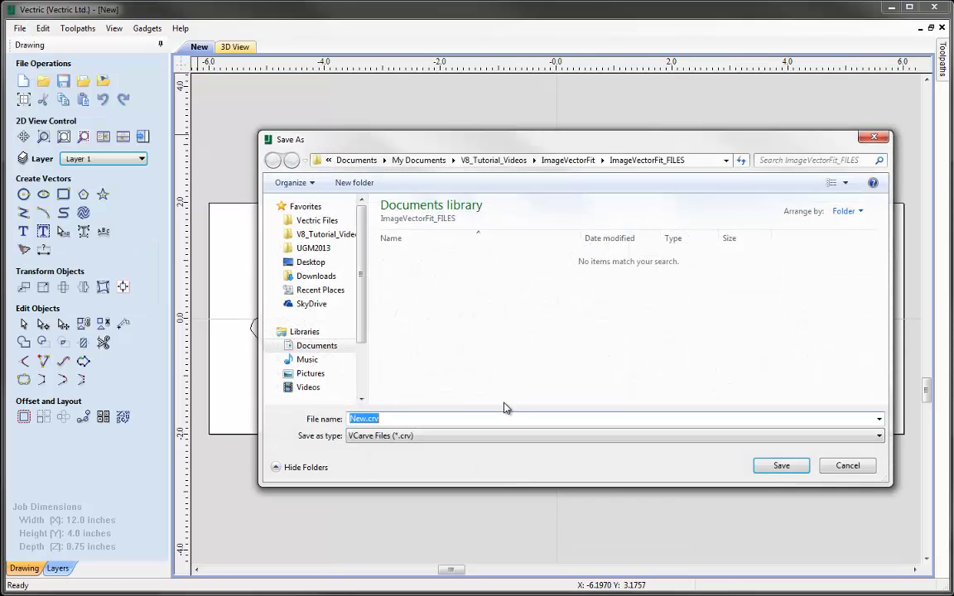
type("ImageVectorFi")
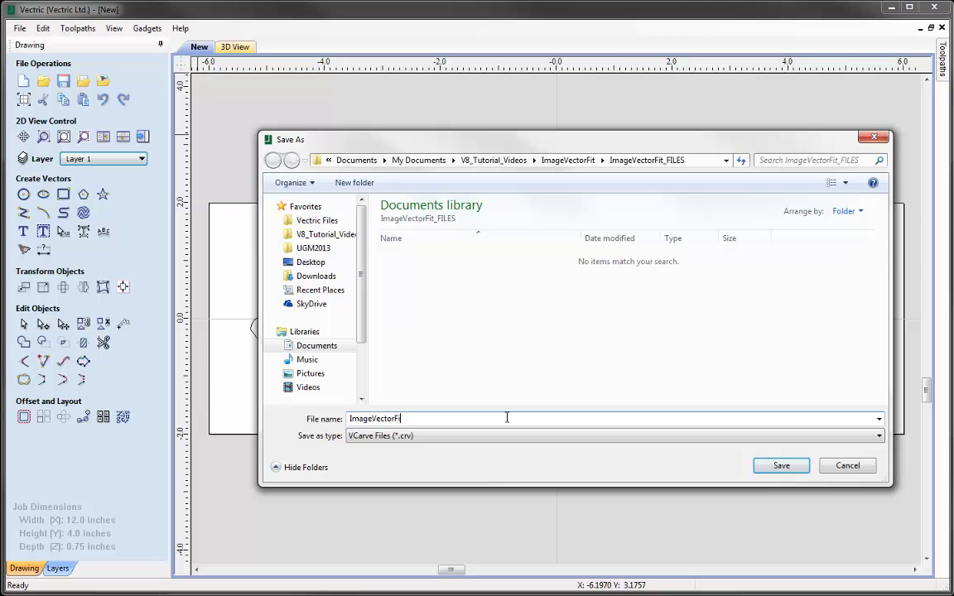
type("t_DRAW")
left_click(771, 469)
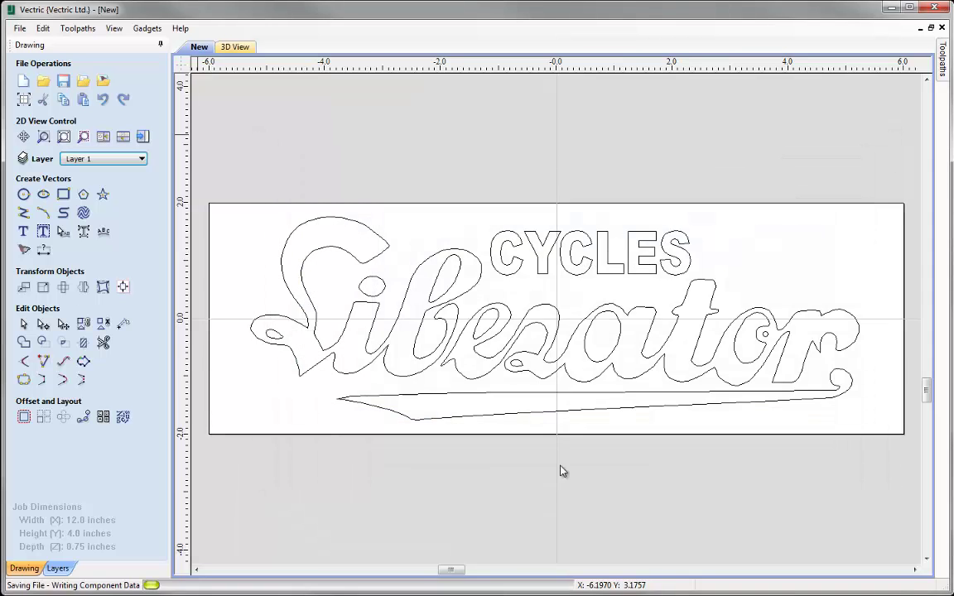